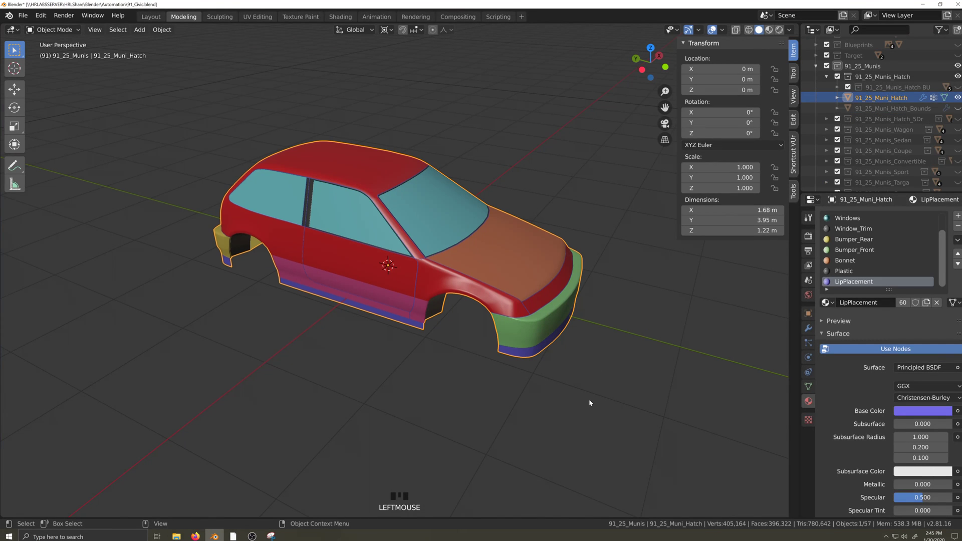
# - Duplicate the hatch body in place, name the copy 91_25_Muni_Hatch.PSKBU and move it into the 91_25_Munis_Hatch BU collection
pyautogui.click(838, 88)
pyautogui.click(837, 87)
pyautogui.hotkey('shift', 'd')
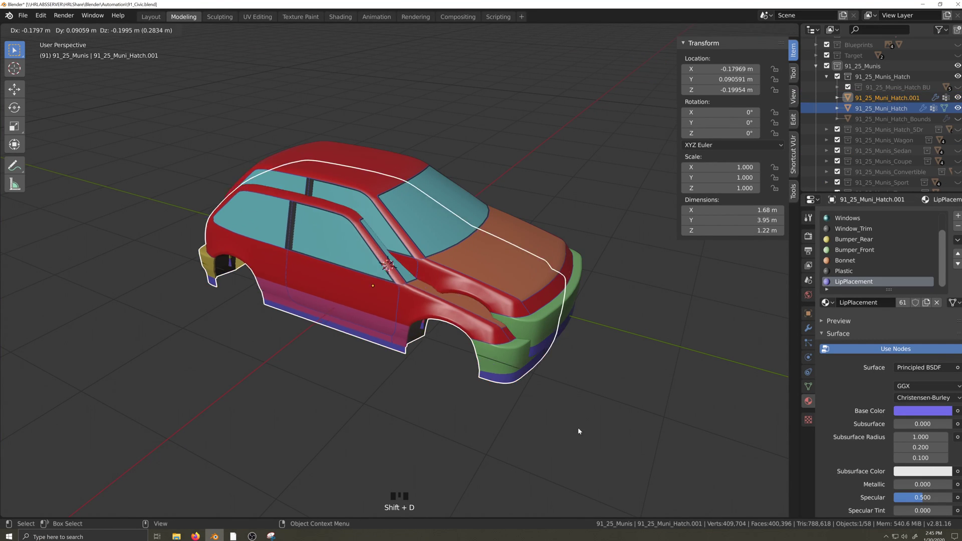
pyautogui.rightClick(578, 427)
pyautogui.doubleClick(886, 97)
pyautogui.write('PSKBU')
pyautogui.press('Return')
pyautogui.moveTo(896, 99); pyautogui.dragTo(895, 87)
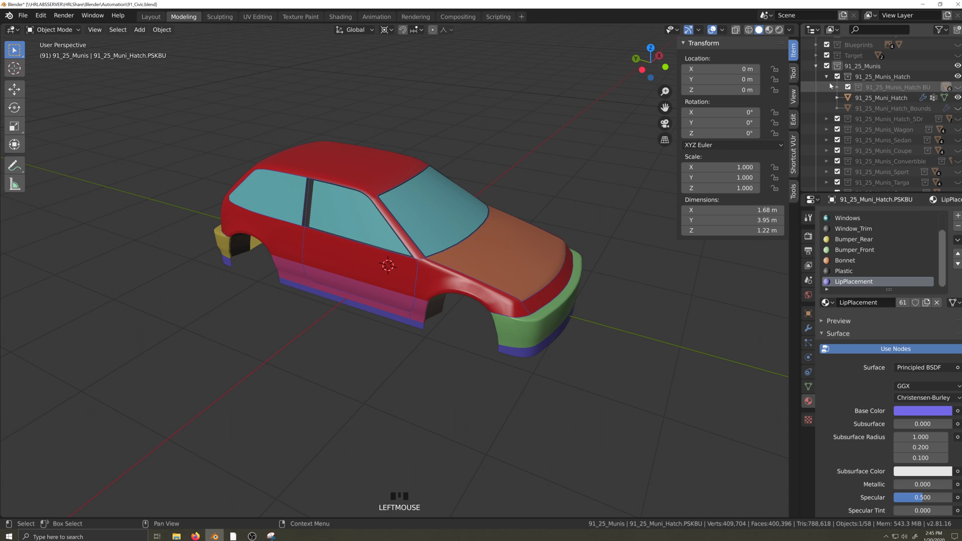
pyautogui.click(827, 78)
# - Hide the hatch collection, show 91_25_Munis_Hatch_5Dr and duplicate its body in place
pyautogui.click(957, 77)
pyautogui.click(957, 87)
pyautogui.click(827, 87)
pyautogui.click(886, 109)
pyautogui.hotkey('shift', 'd')
pyautogui.rightClick(614, 306)
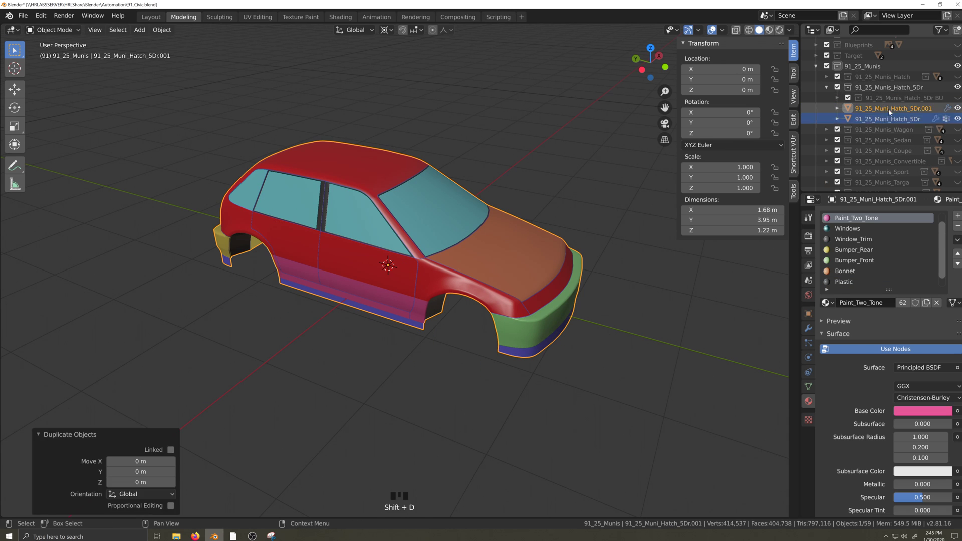
# - Rename the five-door copy as 91_25_Muni_Hatch_5Dr.PSKBU and move it into the 91_25_Munis_Hatch_5Dr BU collection
pyautogui.doubleClick(888, 109)
pyautogui.press('BackSpace')
pyautogui.press('BackSpace')
pyautogui.press('BackSpace')
pyautogui.write('PSKBU')
pyautogui.press('Return')
pyautogui.moveTo(888, 110); pyautogui.dragTo(859, 97)
pyautogui.click(826, 87)
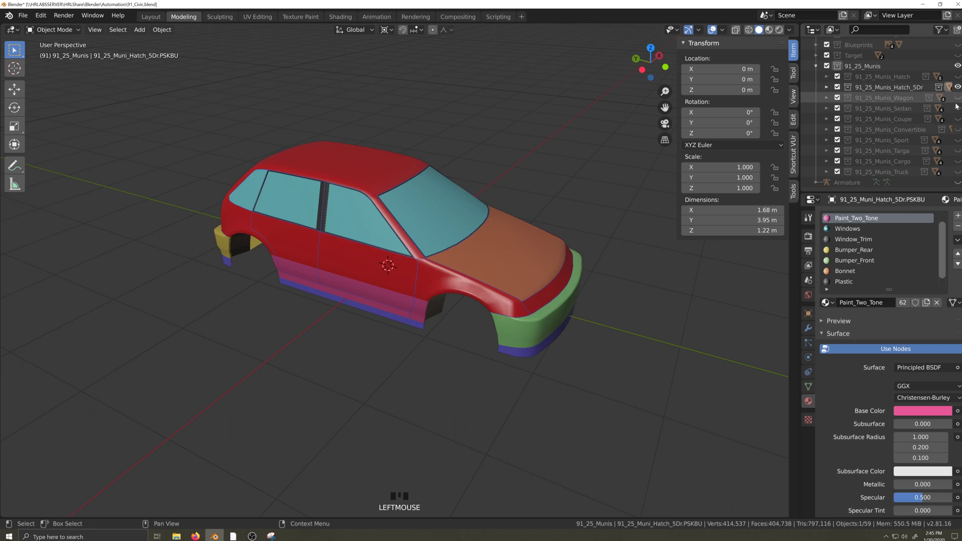
# - Hide the five-door hatch collection, show 91_25_Munis_Wagon and duplicate the wagon body in place
pyautogui.click(957, 87)
pyautogui.click(957, 97)
pyautogui.click(534, 286)
pyautogui.click(826, 98)
pyautogui.hotkey('shift', 'd')
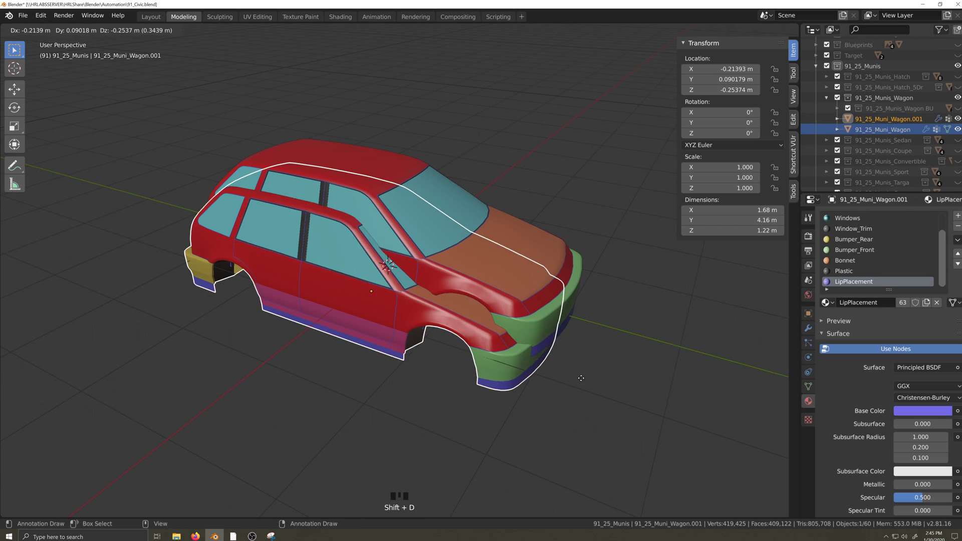
pyautogui.rightClick(580, 380)
# - Rename the wagon copy as 91_25_Muni_Wagon.PSKBU and move it into the 91_25_Munis_Wagon BU collection
pyautogui.doubleClick(888, 119)
pyautogui.write('PSKBU')
pyautogui.press('Return')
pyautogui.moveTo(892, 120); pyautogui.dragTo(862, 107)
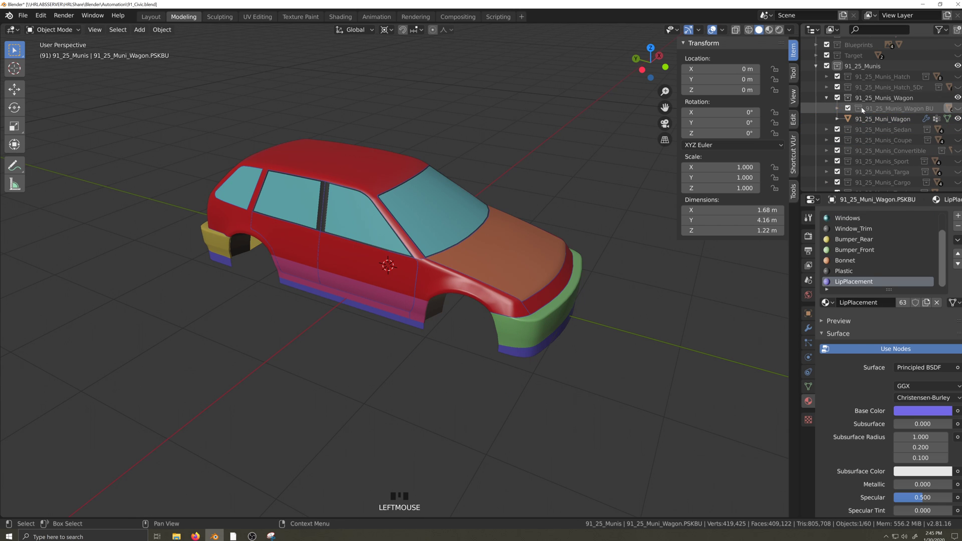
pyautogui.click(826, 97)
# - Hide the wagon collection, show 91_25_Munis_Sedan and duplicate the sedan body in place
pyautogui.click(957, 97)
pyautogui.click(957, 108)
pyautogui.click(826, 109)
pyautogui.click(553, 312)
pyautogui.hotkey('shift', 'd')
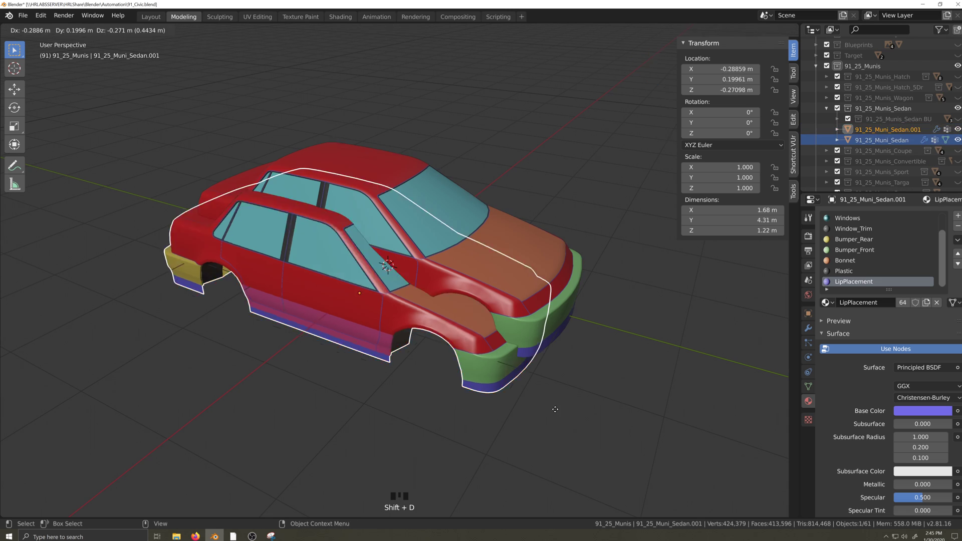
pyautogui.rightClick(554, 407)
# - Rename the sedan copy as 91_25_Muni_Sedan.PSKBU and move it into the 91_25_Munis_Sedan BU collection
pyautogui.doubleClick(888, 130)
pyautogui.write('PSKBU')
pyautogui.press('Return')
pyautogui.moveTo(889, 129); pyautogui.dragTo(863, 119)
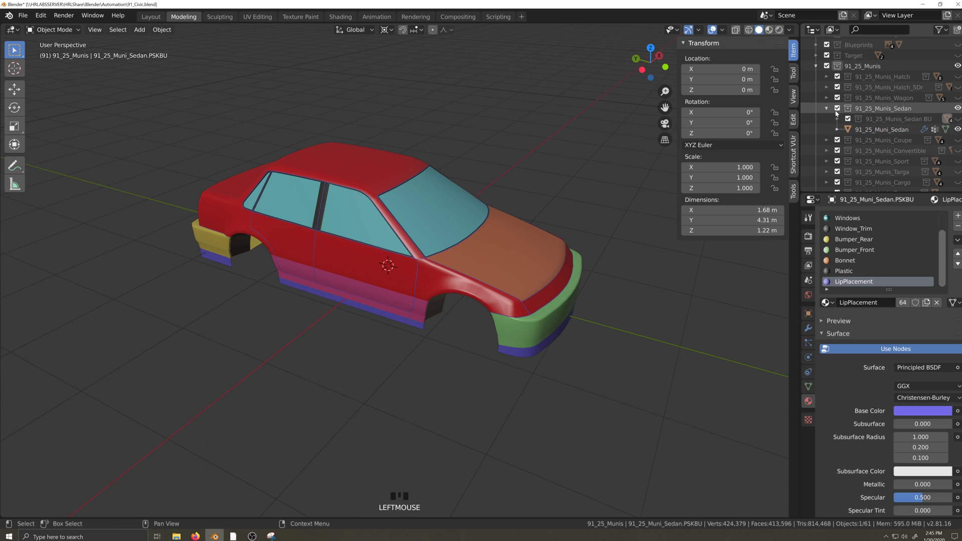
pyautogui.click(826, 108)
# - Hide the sedan collection, show 91_25_Munis_Coupe and duplicate the coupe body in place
pyautogui.click(957, 108)
pyautogui.click(957, 118)
pyautogui.click(827, 119)
pyautogui.click(862, 141)
pyautogui.hotkey('shift', 'd')
pyautogui.rightClick(608, 335)
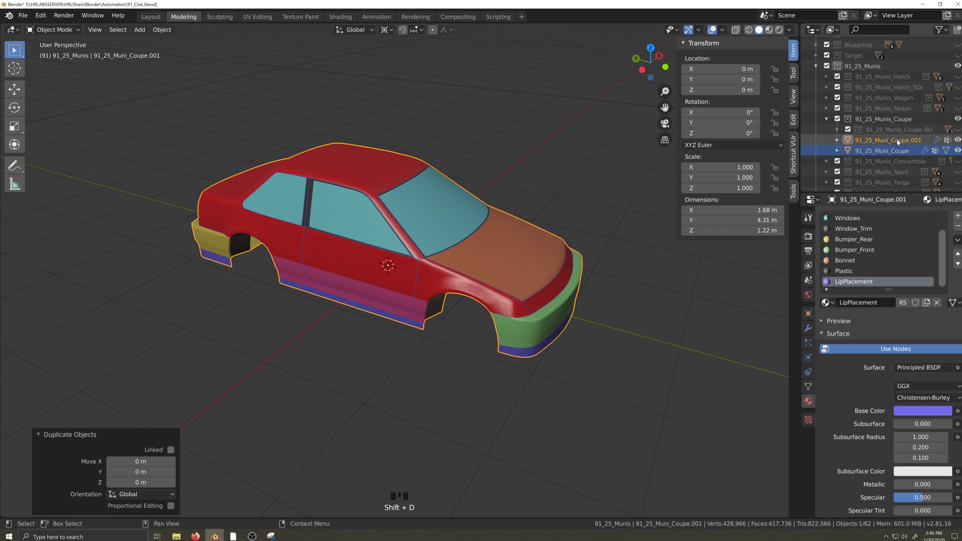
# - Rename the coupe copy as 91_25_Muni_Coupe.PSKBU and move it into the 91_25_Munis_Coupe BU collection
pyautogui.doubleClick(897, 142)
pyautogui.press('End')
pyautogui.press('BackSpace')
pyautogui.press('BackSpace')
pyautogui.press('BackSpace')
pyautogui.write('PSKBU')
pyautogui.press('Return')
pyautogui.moveTo(897, 142); pyautogui.dragTo(851, 131)
pyautogui.click(827, 119)
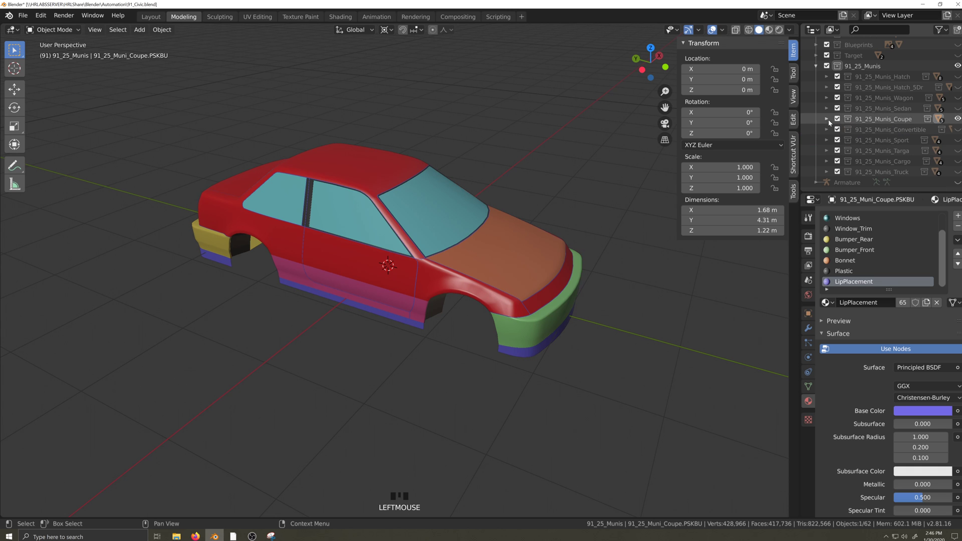
# - Hide the coupe collection, show 91_25_Munis_Convertible and duplicate the convertible body in place
pyautogui.click(957, 120)
pyautogui.click(957, 130)
pyautogui.click(827, 130)
pyautogui.click(859, 151)
pyautogui.hotkey('shift', 'd')
pyautogui.press('Escape')
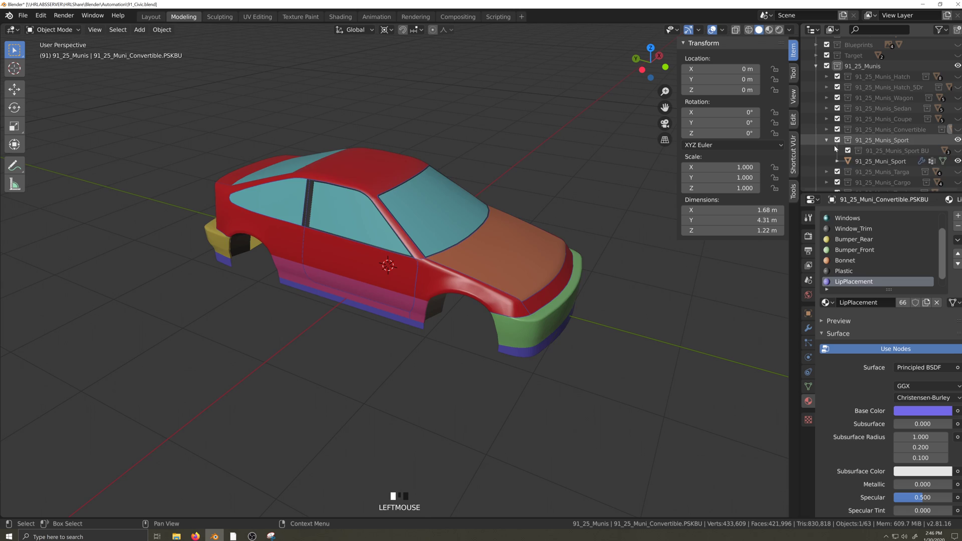
# - Show the 91_25_Munis_Hatch collection and add a Basis and a Hood shape key to the active 91_25_Muni_Truck.PSKBU mesh
pyautogui.click(957, 76)
pyautogui.click(957, 76)
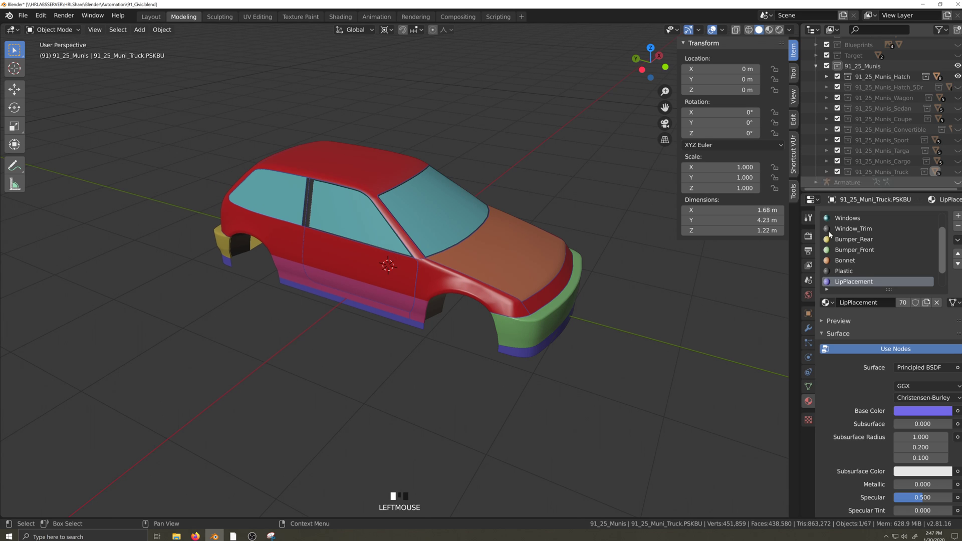
pyautogui.click(807, 384)
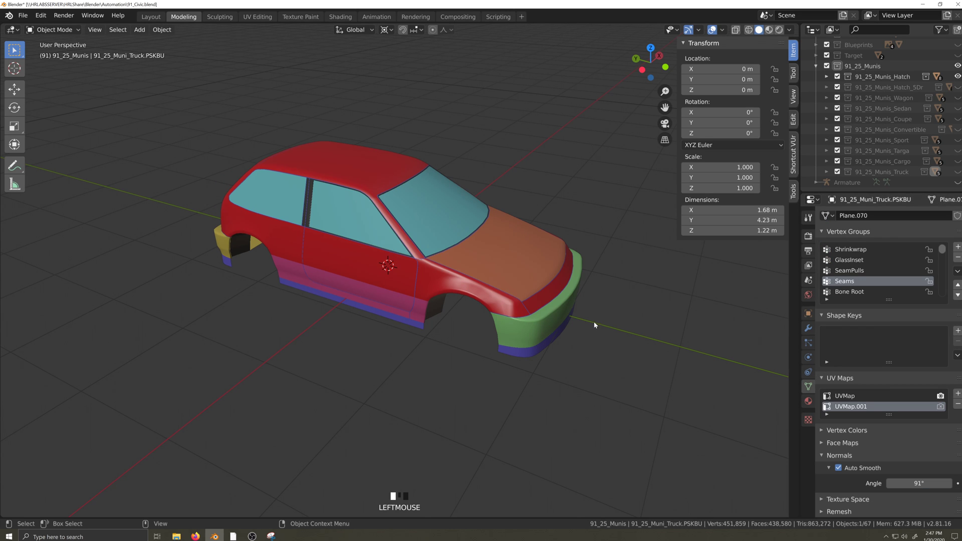
pyautogui.press('`')
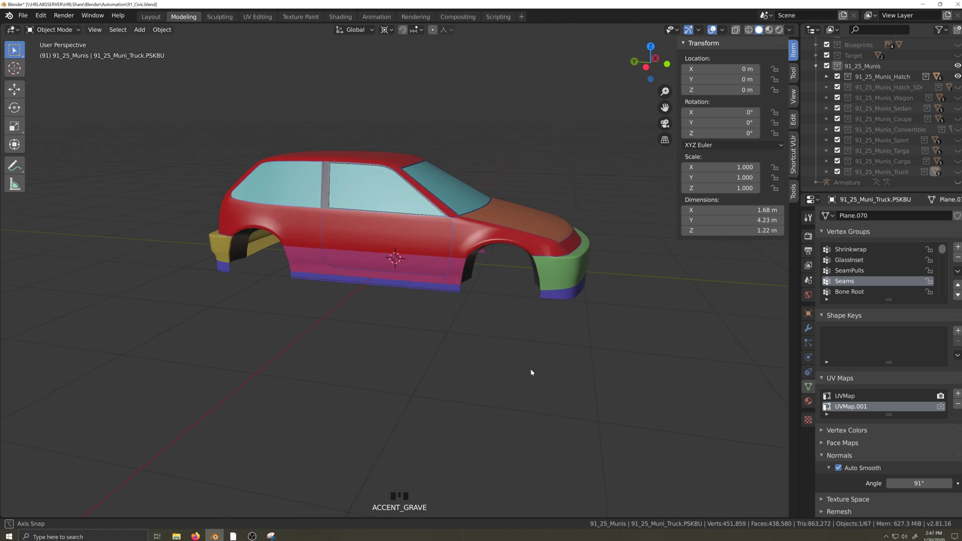
pyautogui.hotkey('shift', '`')
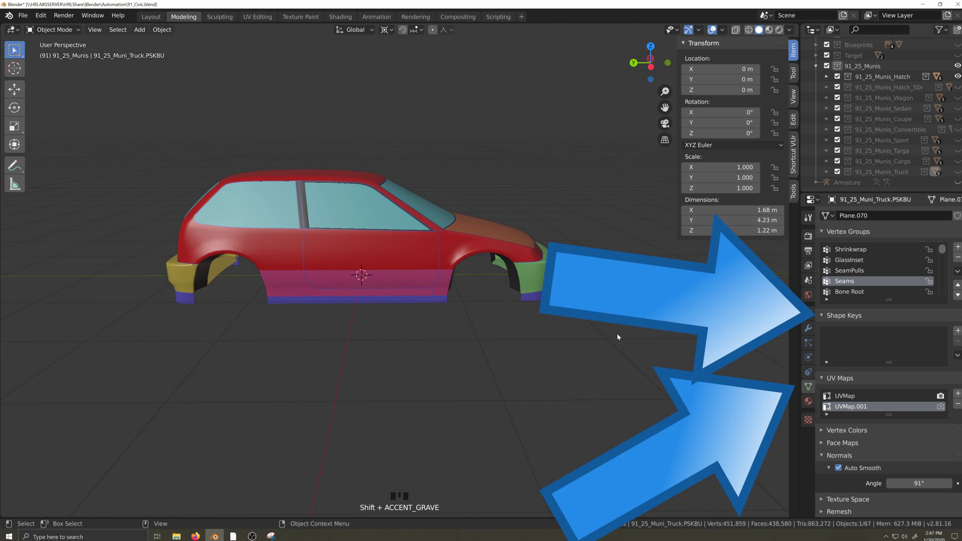
pyautogui.click(957, 330)
pyautogui.click(957, 331)
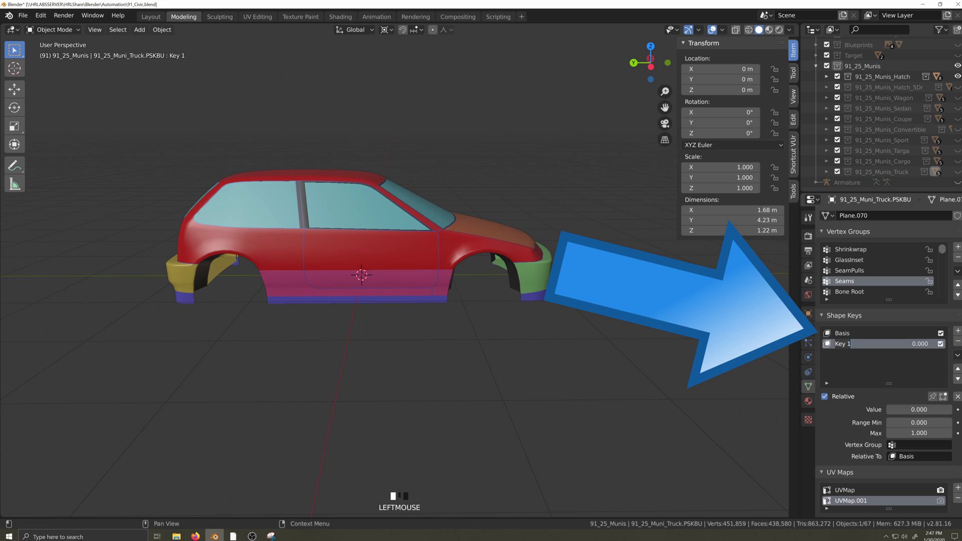
pyautogui.write('Hood')
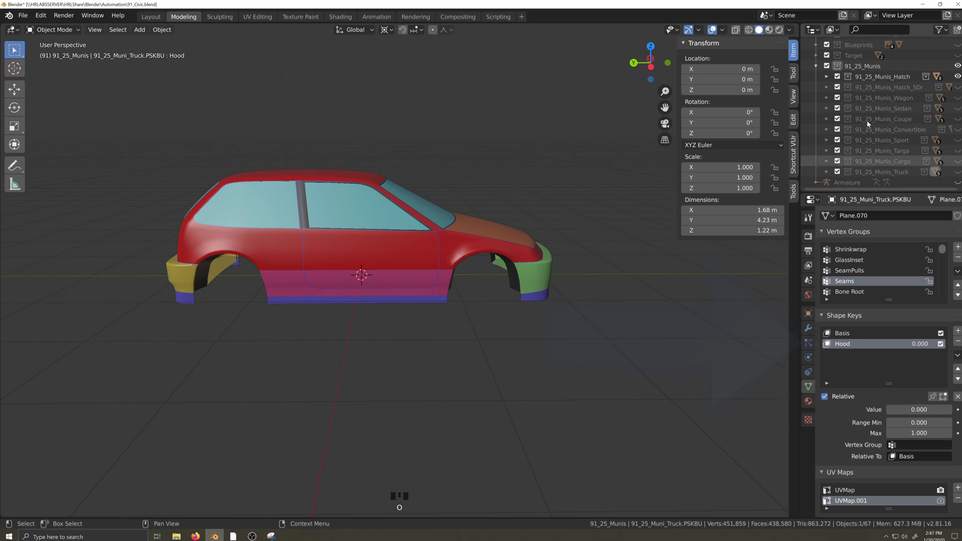
# - Show the five-door hatch and wagon bodies in turn and give each a Basis and a Hood shape key
pyautogui.click(888, 86)
pyautogui.click(957, 331)
pyautogui.click(957, 331)
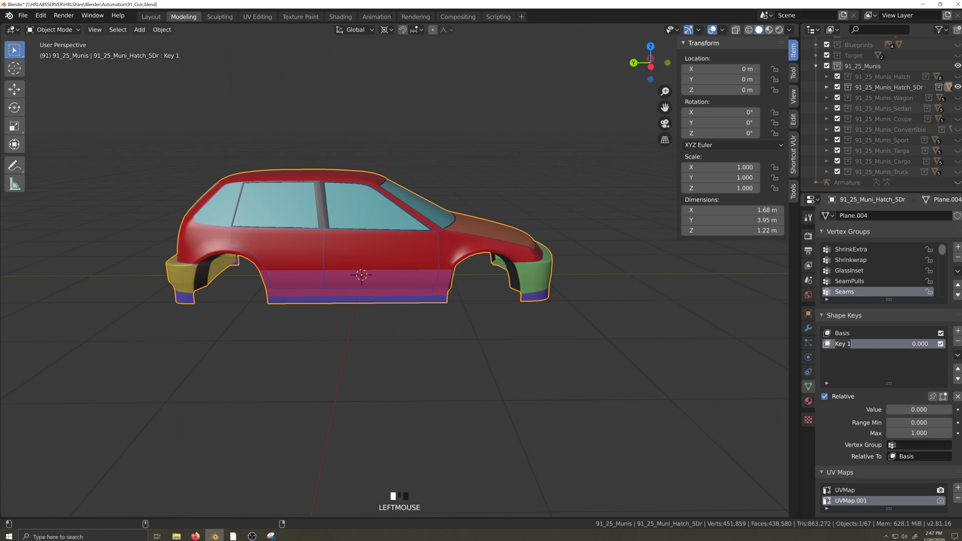
pyautogui.click(957, 87)
pyautogui.click(958, 98)
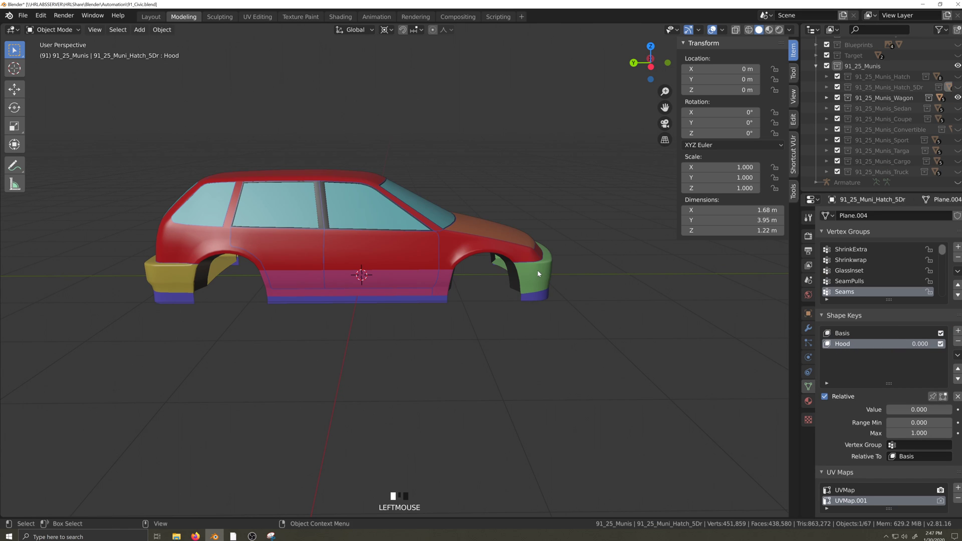
pyautogui.click(537, 273)
pyautogui.click(957, 331)
pyautogui.click(957, 331)
pyautogui.doubleClick(844, 344)
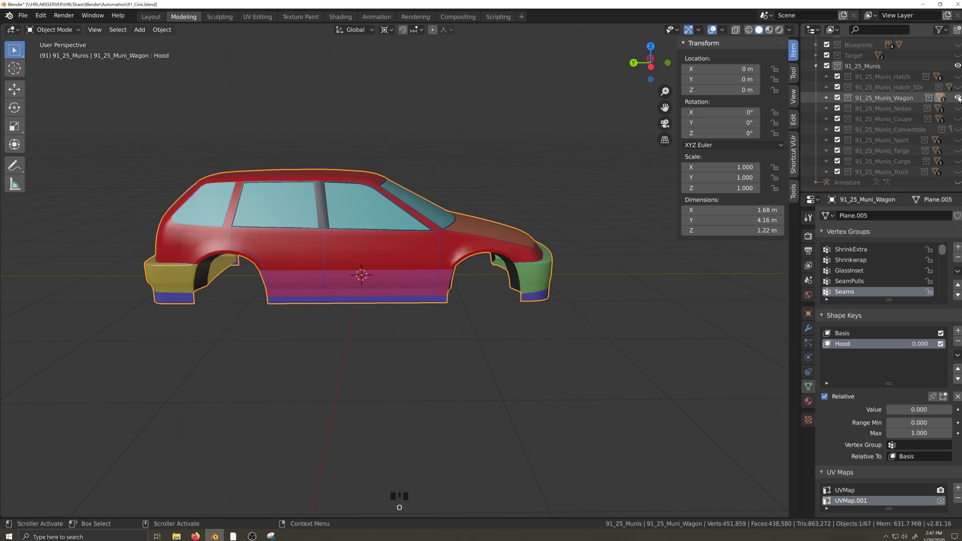
# - Show the sedan and coupe bodies in turn and give each a Basis and a Hood shape key
pyautogui.click(881, 108)
pyautogui.click(957, 331)
pyautogui.click(957, 331)
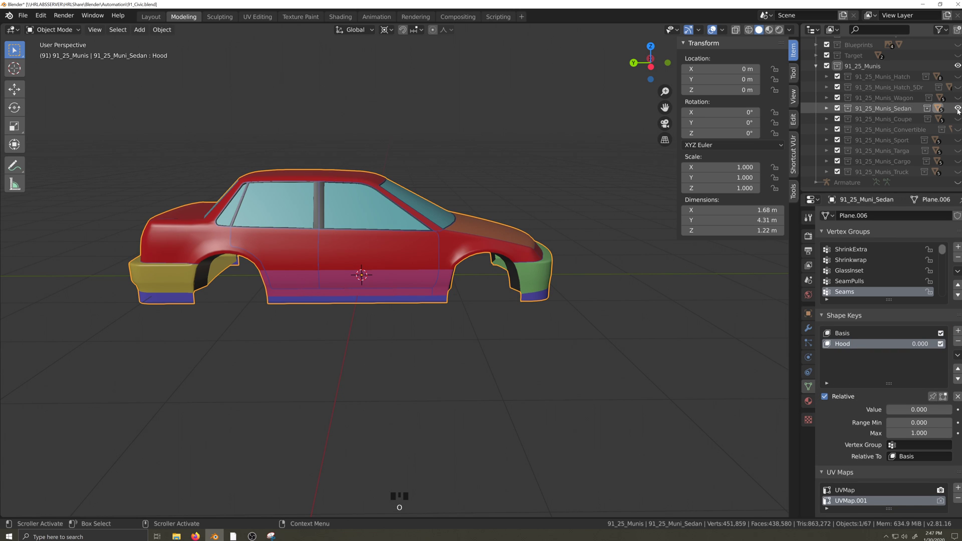
pyautogui.click(881, 118)
pyautogui.click(957, 331)
pyautogui.click(957, 332)
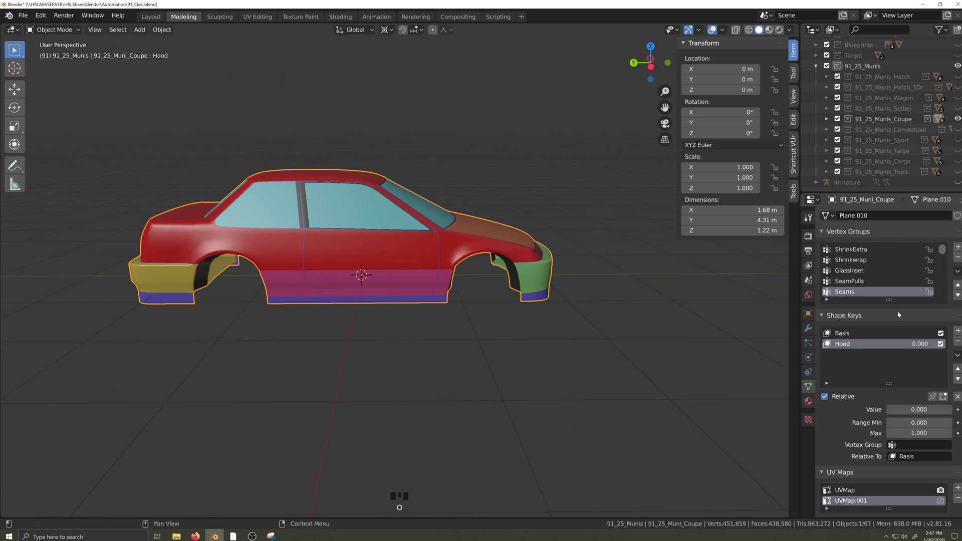
# - Show the convertible and sport bodies in turn and give each a Basis and a Hood shape key
pyautogui.click(881, 129)
pyautogui.click(957, 331)
pyautogui.click(957, 331)
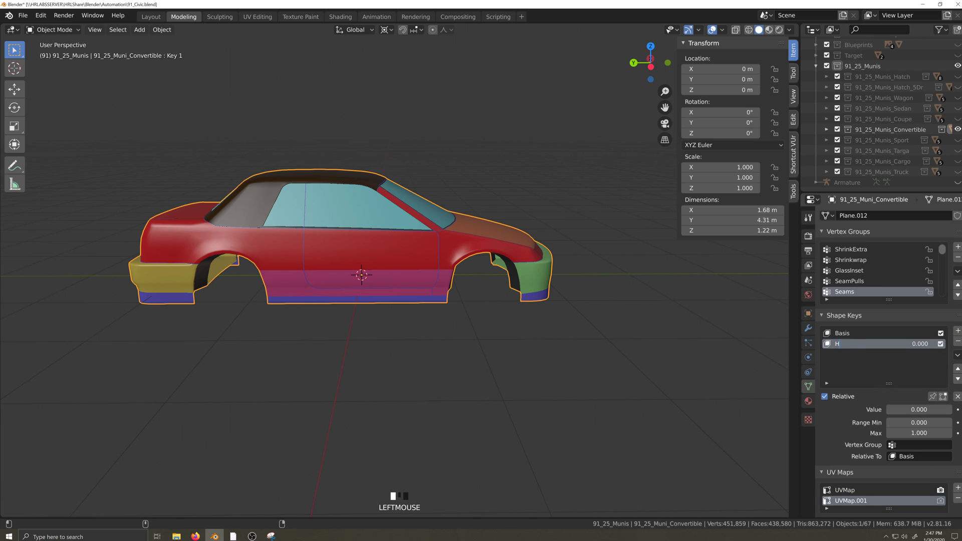
pyautogui.click(881, 140)
pyautogui.click(958, 331)
pyautogui.click(957, 331)
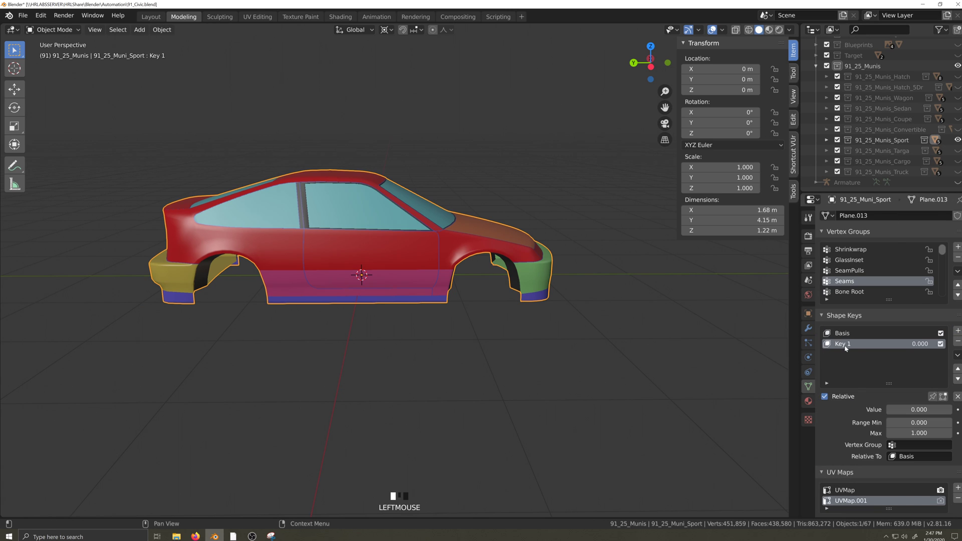
# - Show the targa and cargo bodies in turn and give each a Basis and a Hood shape key
pyautogui.click(882, 150)
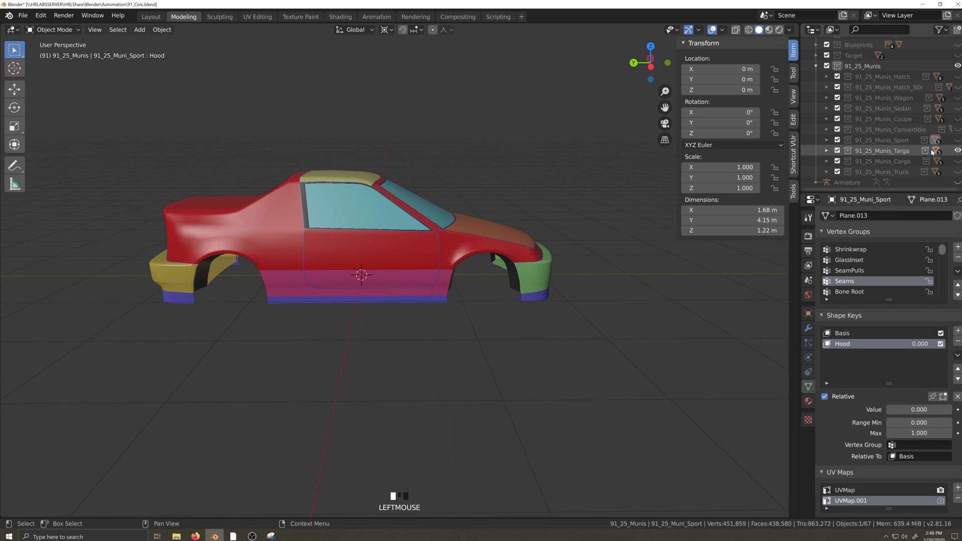
pyautogui.click(957, 331)
pyautogui.click(957, 331)
pyautogui.click(882, 160)
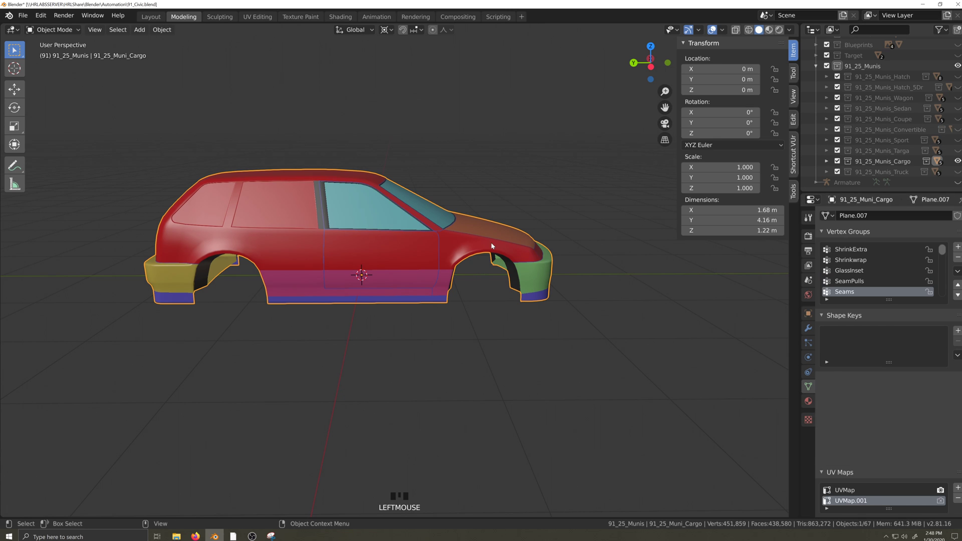
pyautogui.click(957, 331)
pyautogui.click(957, 331)
# - Show the truck body and add a Basis and a Hood shape key to it
pyautogui.click(881, 171)
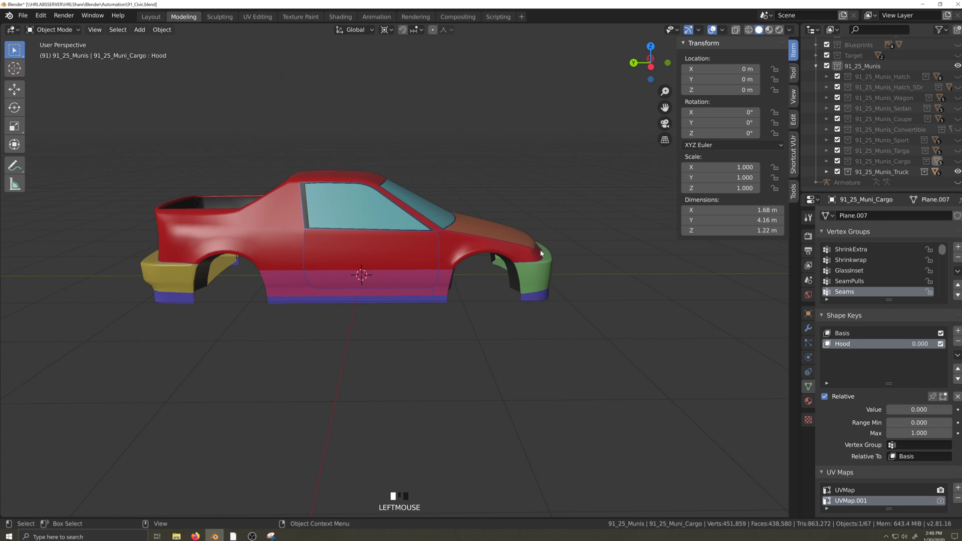
pyautogui.click(958, 331)
pyautogui.click(957, 331)
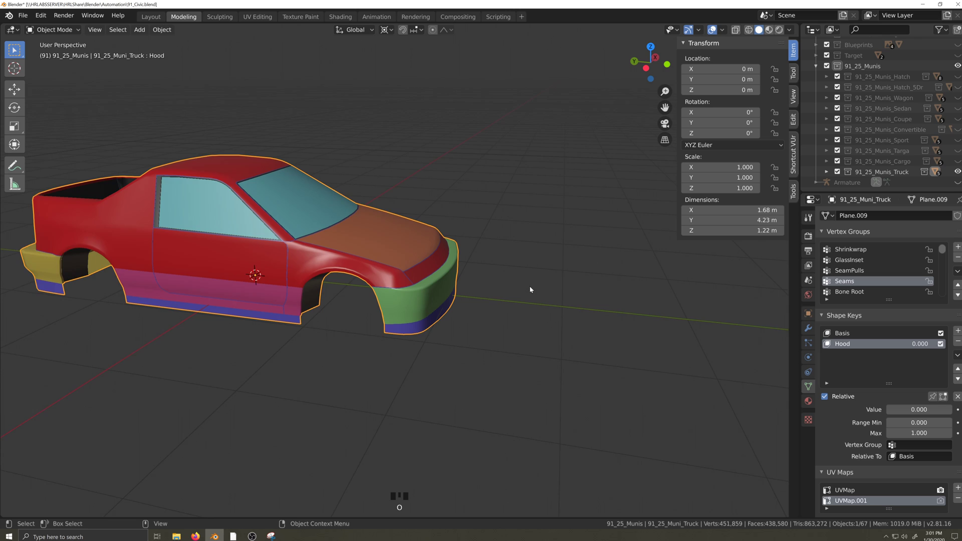
# - Make all the 91_25_Munis variant collections visible and select their car bodies together
pyautogui.moveTo(957, 161); pyautogui.dragTo(957, 75)
pyautogui.scroll(-3, 448, 354)
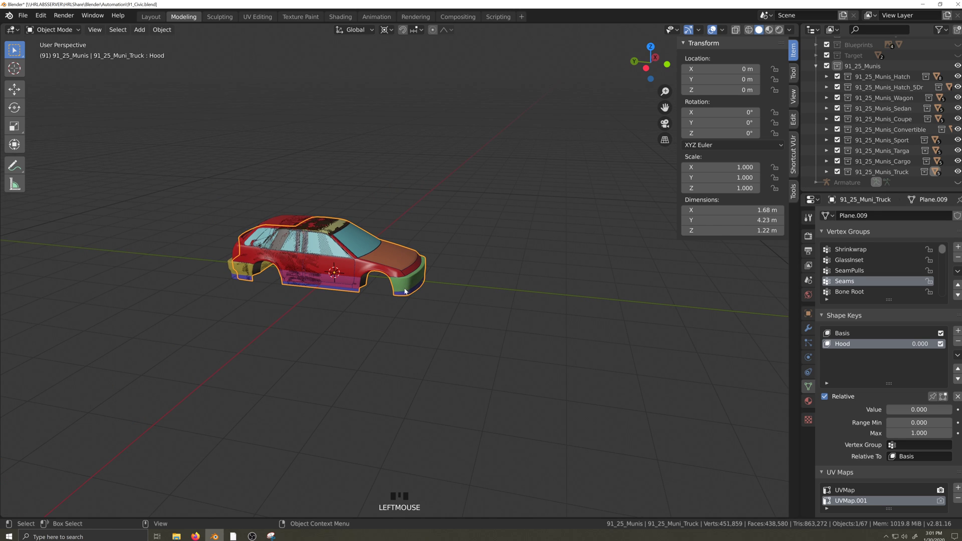
pyautogui.click(404, 291)
# - Open the selected car bodies in Edit Mode from the left orthographic view with X-ray turned on
pyautogui.press('ctrl+KP_3')
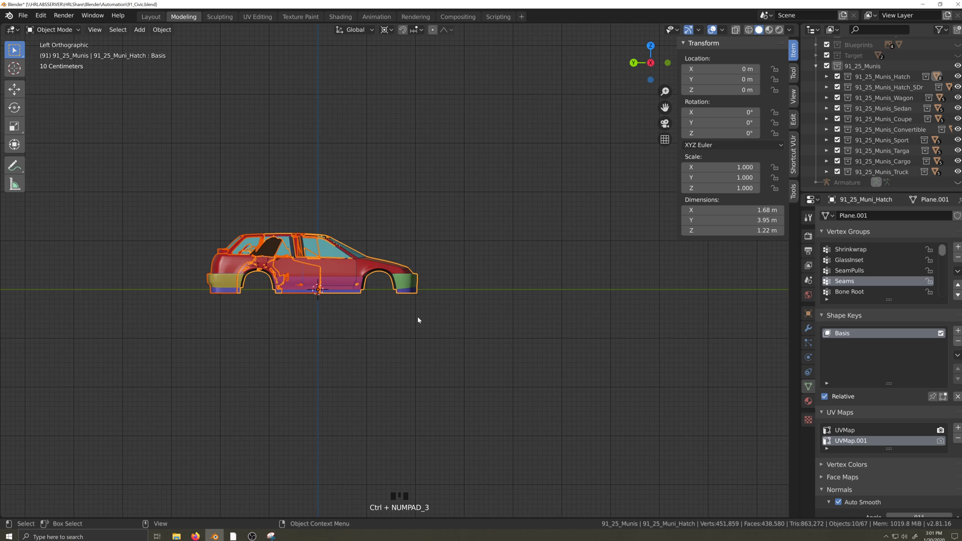
pyautogui.scroll(6, 419, 320)
pyautogui.press('Tab')
pyautogui.scroll(4, 520, 353)
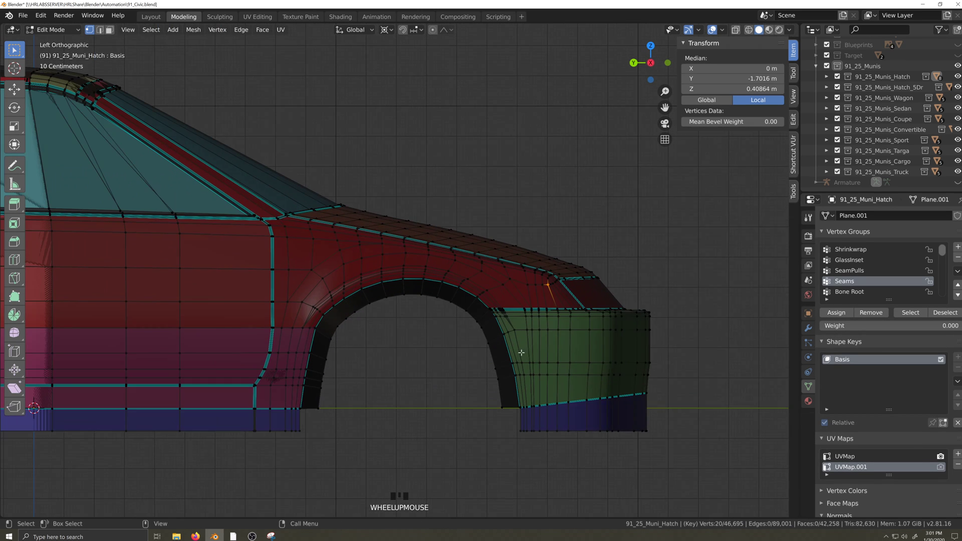
pyautogui.scroll(1, 598, 352)
pyautogui.hotkey('alt', 'z')
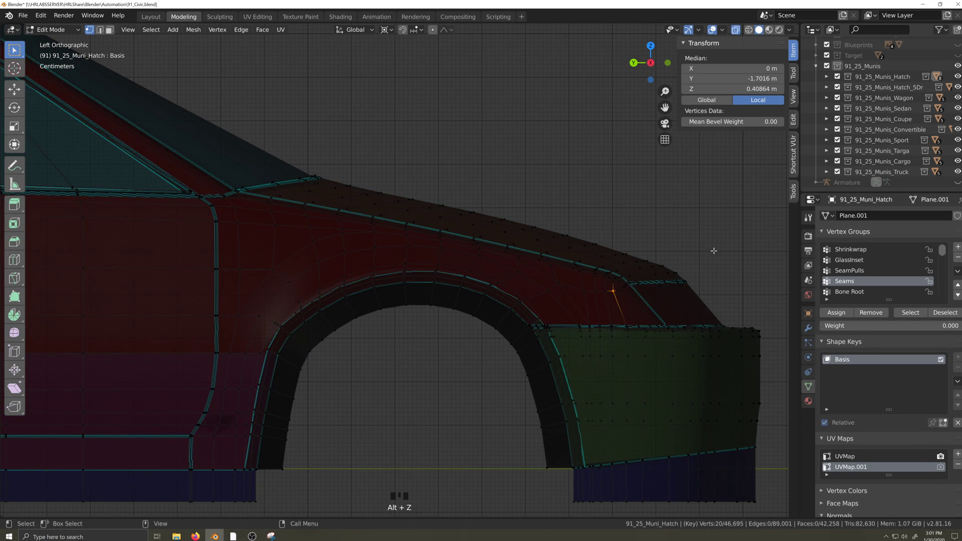
# - Select the vertices of the hood and adjoining upper fender from the front edge back to the windshield base, using box and circle select
pyautogui.moveTo(715, 249); pyautogui.dragTo(576, 285)
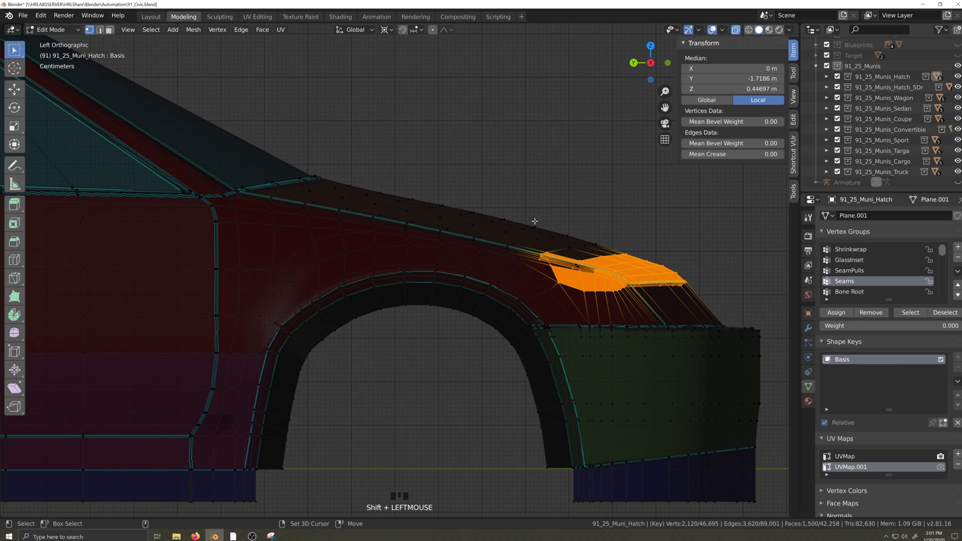
pyautogui.keyDown('shift'); pyautogui.moveTo(533, 221); pyautogui.dragTo(503, 216); pyautogui.keyUp('shift')
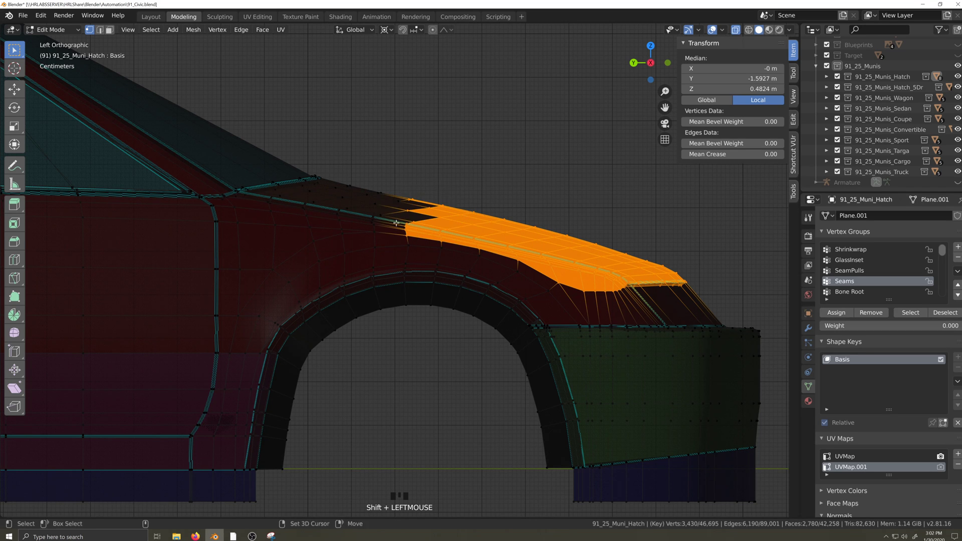
pyautogui.press('c')
pyautogui.scroll(9, 394, 176)
pyautogui.moveTo(391, 201); pyautogui.dragTo(261, 182)
pyautogui.rightClick(387, 184)
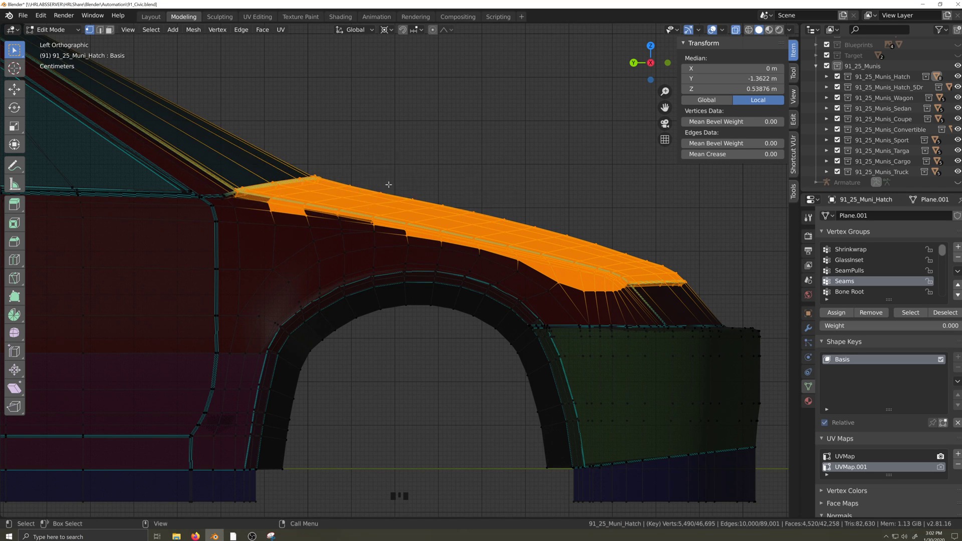
# - Extend the vertex selection along the upper fender and to the rear corner at the windshield base
pyautogui.scroll(3, 389, 184)
pyautogui.press('c')
pyautogui.moveTo(460, 257)
pyautogui.mouseDown()
pyautogui.moveTo(353, 251)
pyautogui.moveTo(322, 286)
pyautogui.mouseUp()
pyautogui.rightClick(322, 285)
pyautogui.scroll(-2, 368, 369)
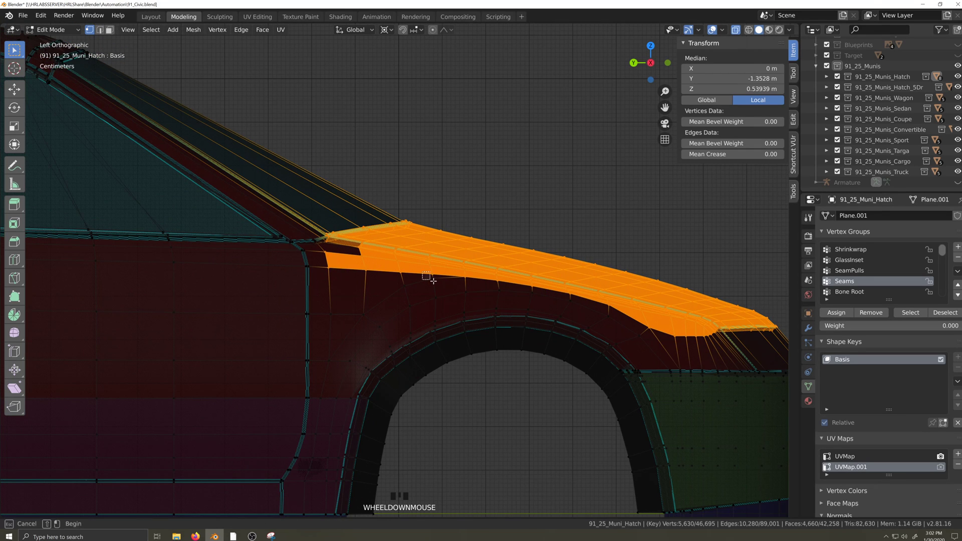
pyautogui.scroll(4, 301, 275)
pyautogui.keyDown('shift'); pyautogui.moveTo(301, 275); pyautogui.dragTo(502, 376, button='middle'); pyautogui.keyUp('shift')
pyautogui.scroll(5, 503, 376)
pyautogui.scroll(-3, 499, 428)
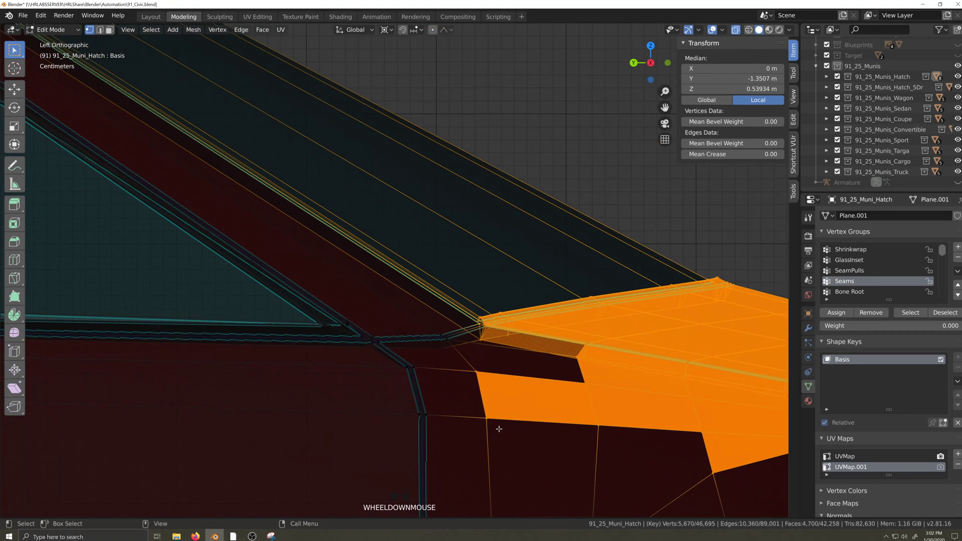
pyautogui.keyDown('shift'); pyautogui.click(479, 375); pyautogui.keyUp('shift')
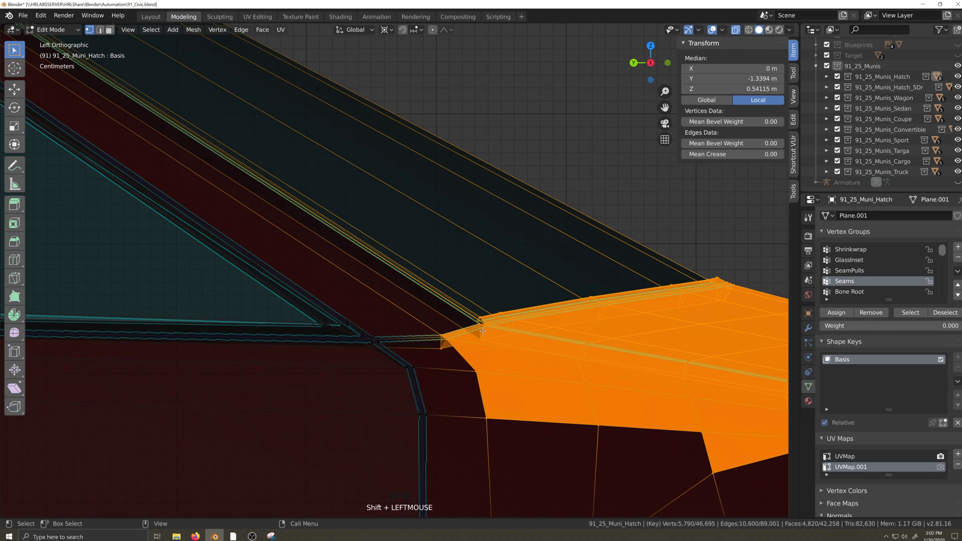
# - Invert the selection, hide the rest of the car bodies and reselect all remaining hood and upper fender vertices
pyautogui.scroll(-8, 441, 334)
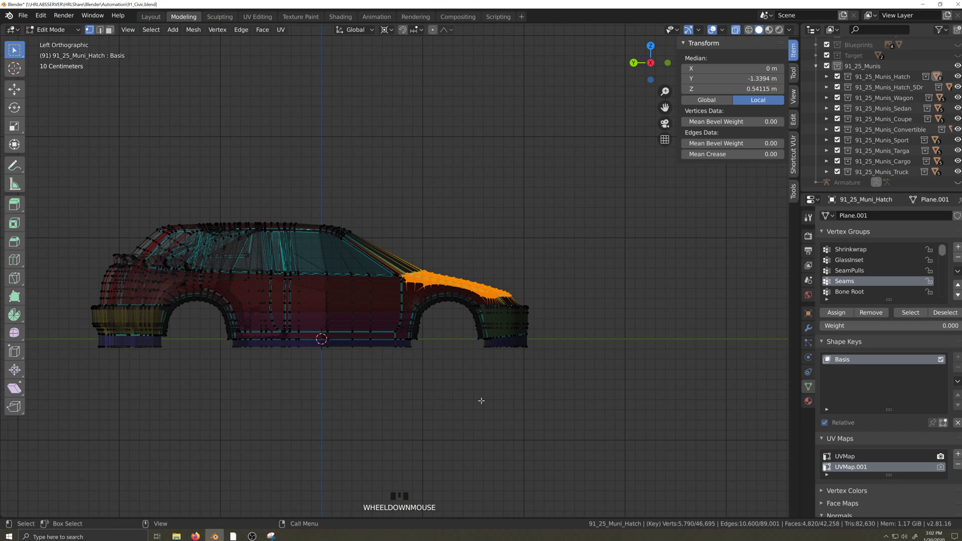
pyautogui.hotkey('ctrl', 'i')
pyautogui.press('h')
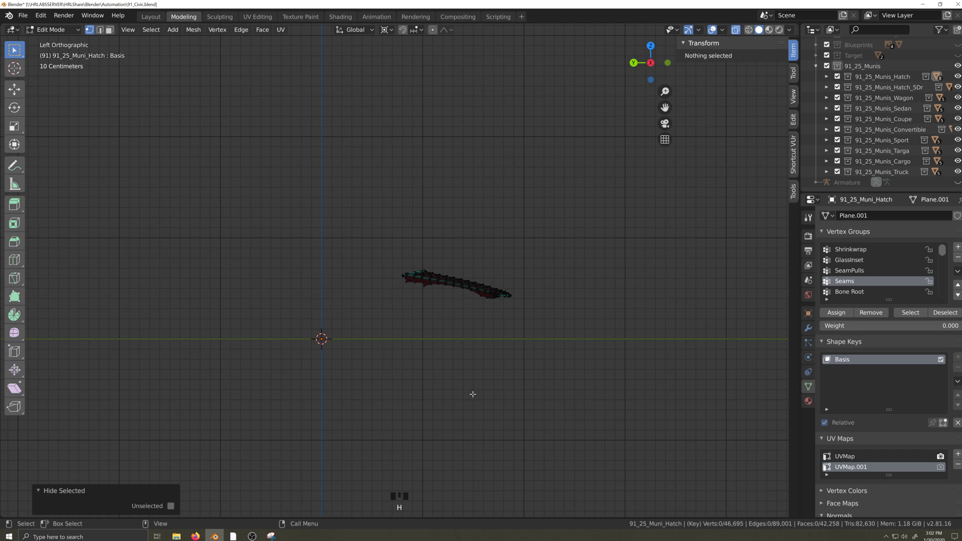
pyautogui.scroll(-4, 476, 386)
pyautogui.moveTo(410, 258); pyautogui.dragTo(725, 448)
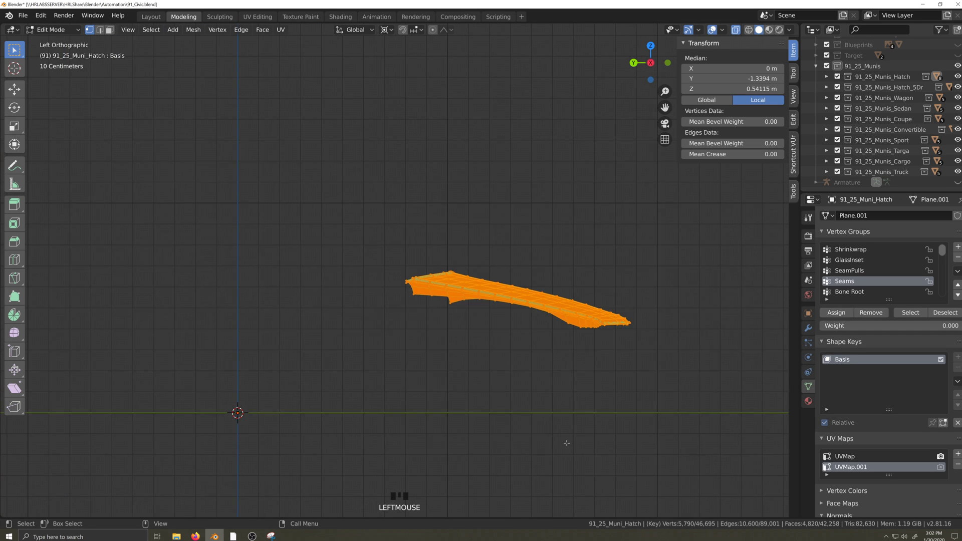
pyautogui.scroll(9, 505, 378)
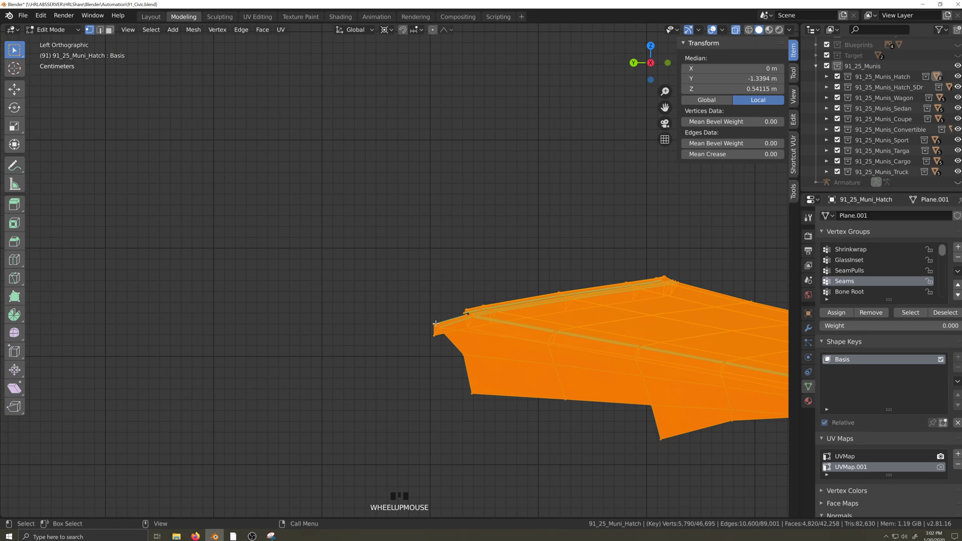
# - With the Hood shape key active in Edit Mode, set the pivot to Active Element and make the rear windshield corner vertex active
pyautogui.keyDown('shift'); pyautogui.click(536, 400); pyautogui.keyUp('shift')
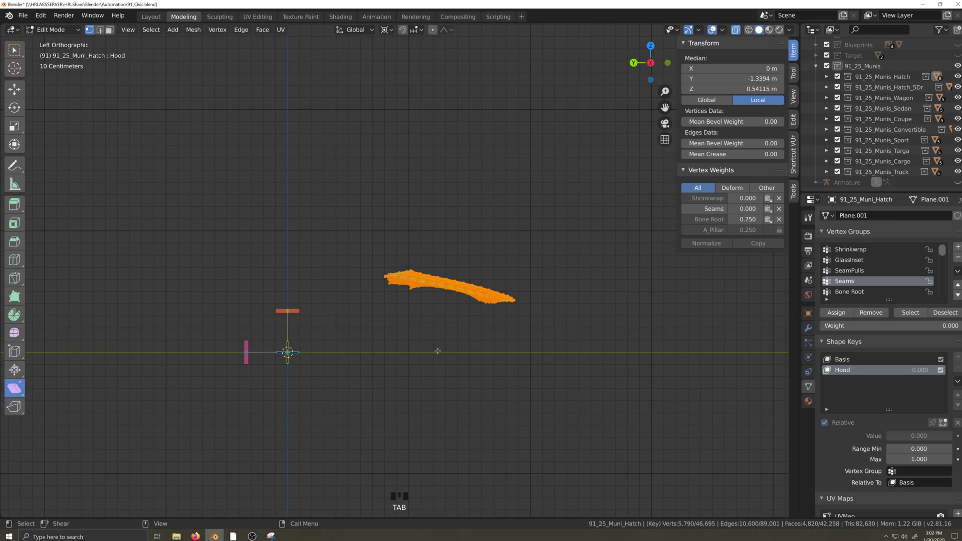
pyautogui.scroll(3, 384, 336)
pyautogui.press('.')
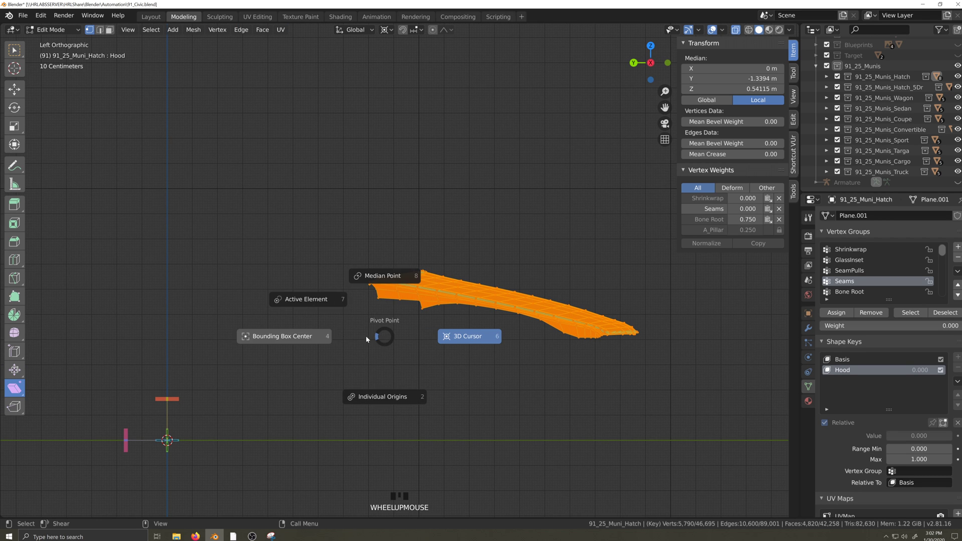
pyautogui.click(311, 299)
pyautogui.hotkey('shift', '`')
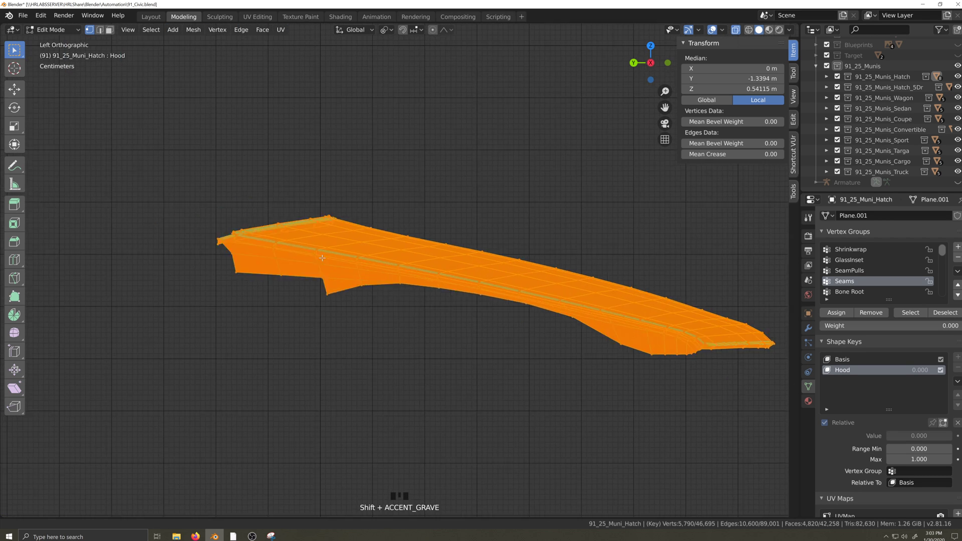
pyautogui.scroll(2, 322, 258)
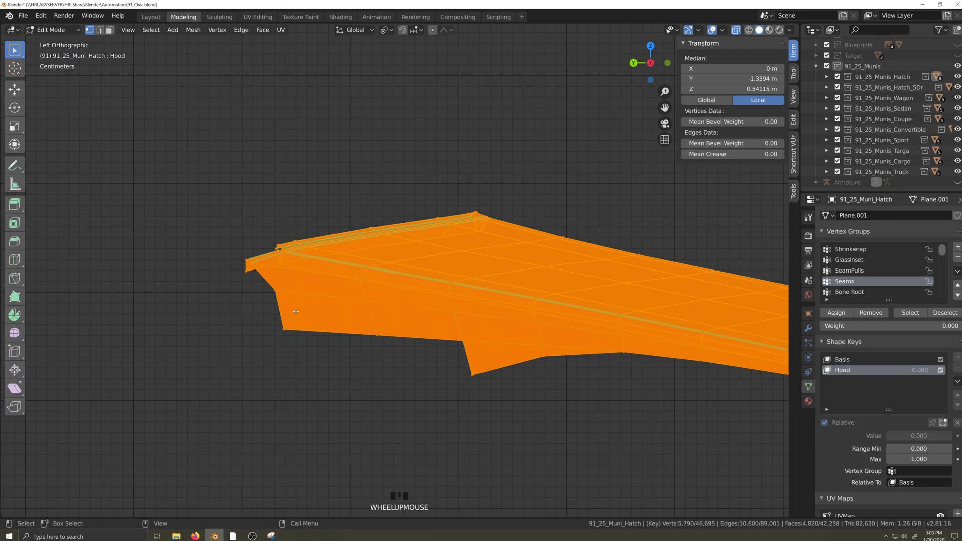
pyautogui.keyDown('shift'); pyautogui.click(243, 259); pyautogui.keyUp('shift')
# - Shear the hood vertices from the side view by an offset of -0.115 to raise the front edge
pyautogui.scroll(-5, 336, 355)
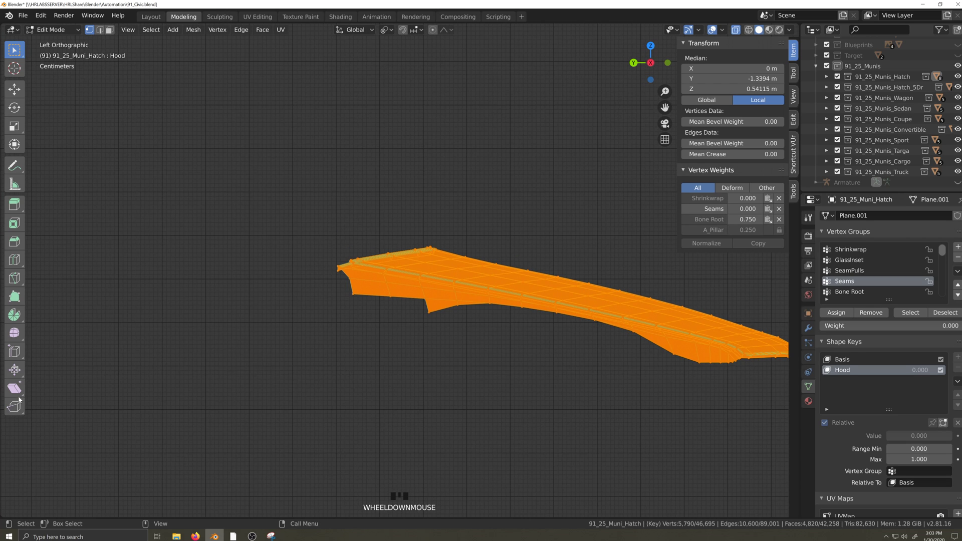
pyautogui.scroll(-2, 302, 358)
pyautogui.moveTo(313, 273); pyautogui.dragTo(318, 306)
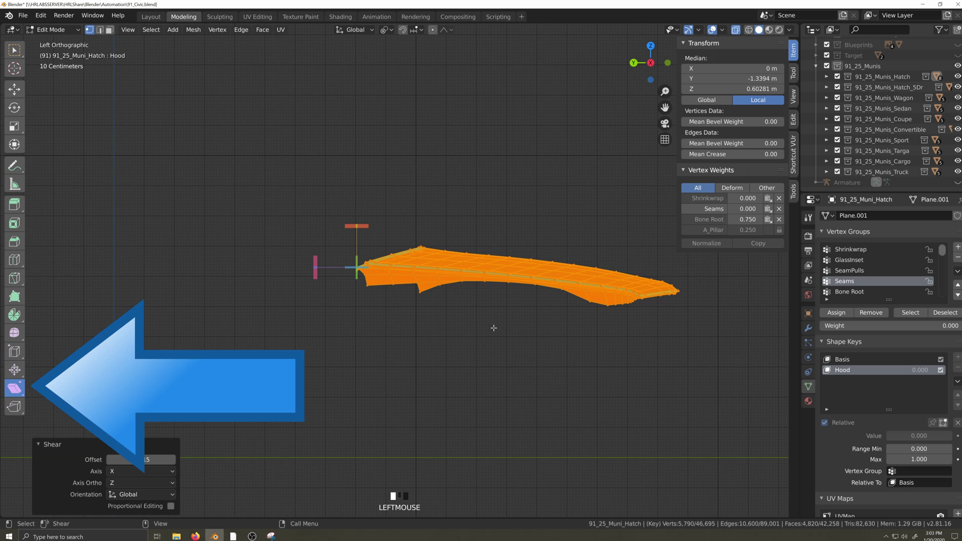
# - Select the vertices at both front corners of the hood from the top orthographic view
pyautogui.press('KP_7')
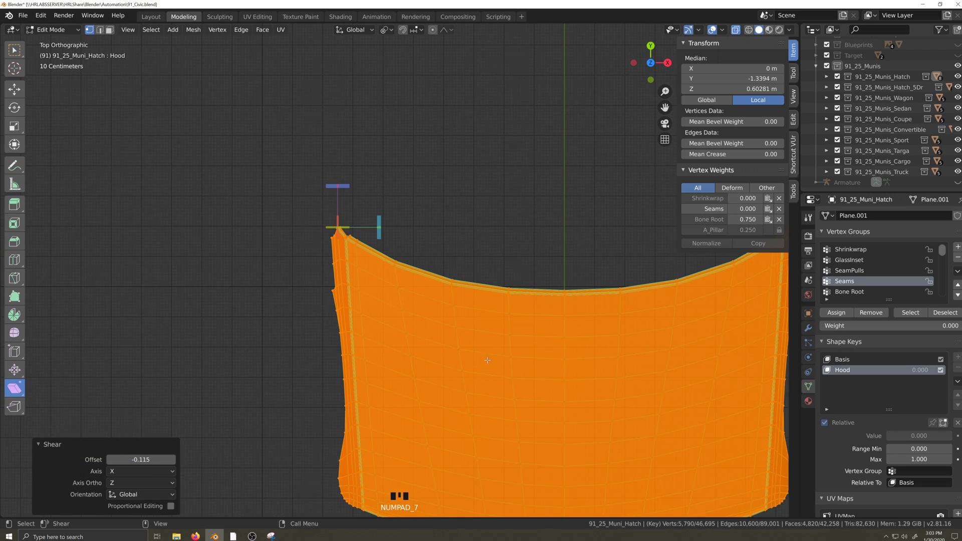
pyautogui.keyDown('shift'); pyautogui.scroll(-10, 471, 355); pyautogui.keyUp('shift')
pyautogui.scroll(1, 397, 408)
pyautogui.hotkey('ctrl', 'z')
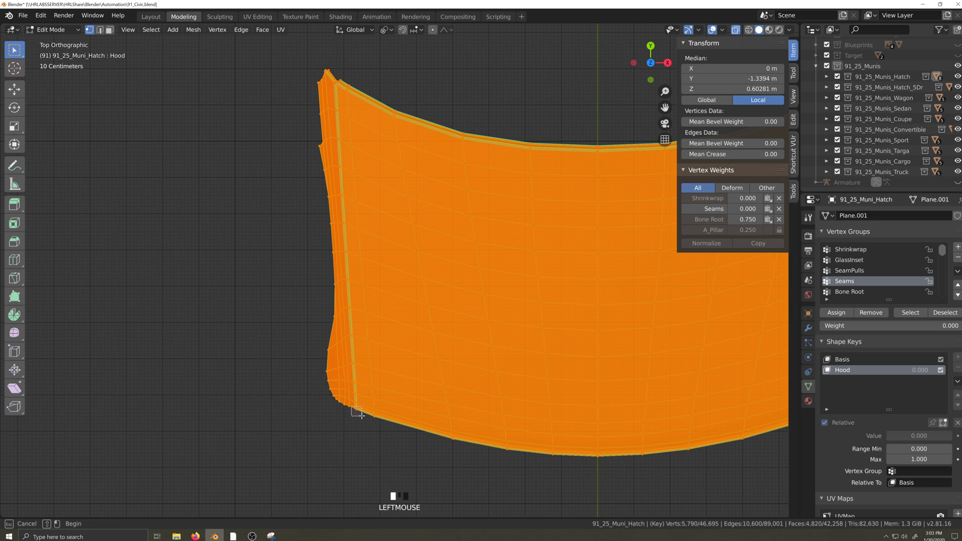
pyautogui.moveTo(361, 416); pyautogui.dragTo(363, 416)
pyautogui.hotkey('shift', '`')
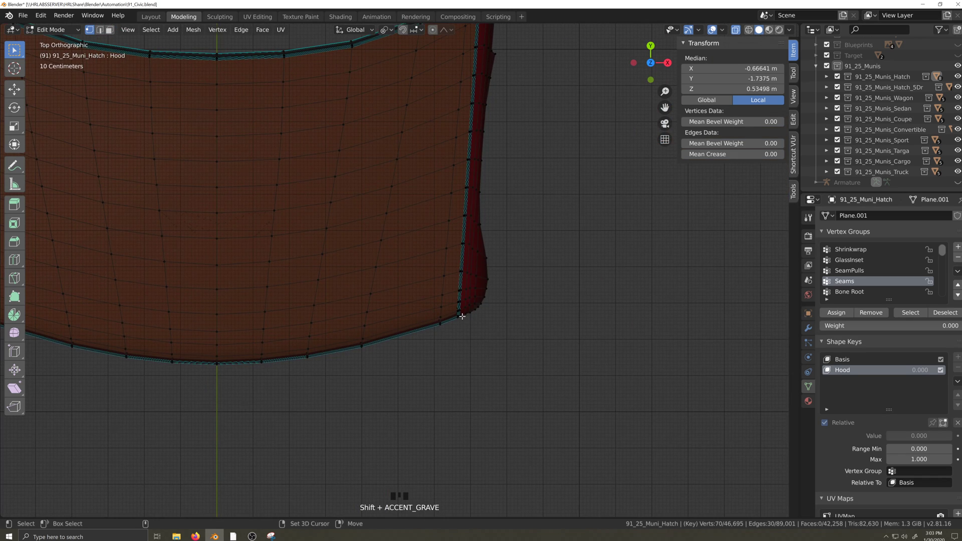
pyautogui.keyDown('shift'); pyautogui.moveTo(462, 312); pyautogui.dragTo(451, 320); pyautogui.keyUp('shift')
pyautogui.scroll(-2, 391, 357)
pyautogui.hotkey('shift', '`')
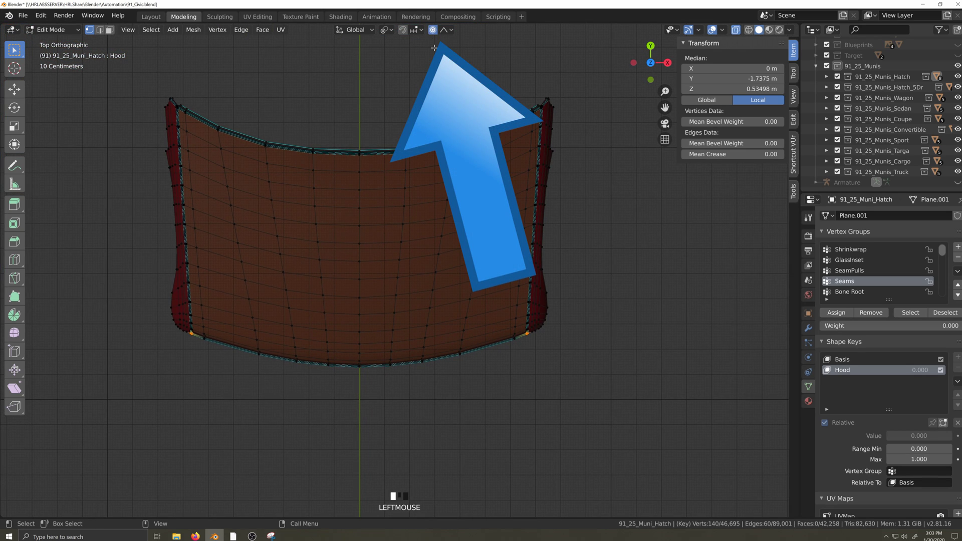
# - Set the proportional editing falloff to Linear and the pivot point to 3D Cursor
pyautogui.click(450, 29)
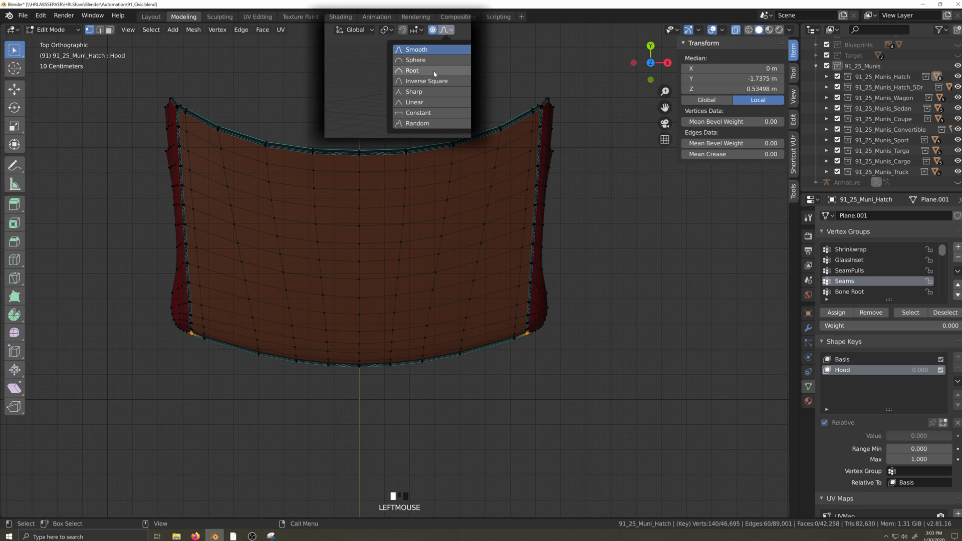
pyautogui.click(426, 102)
pyautogui.press('.')
pyautogui.click(677, 365)
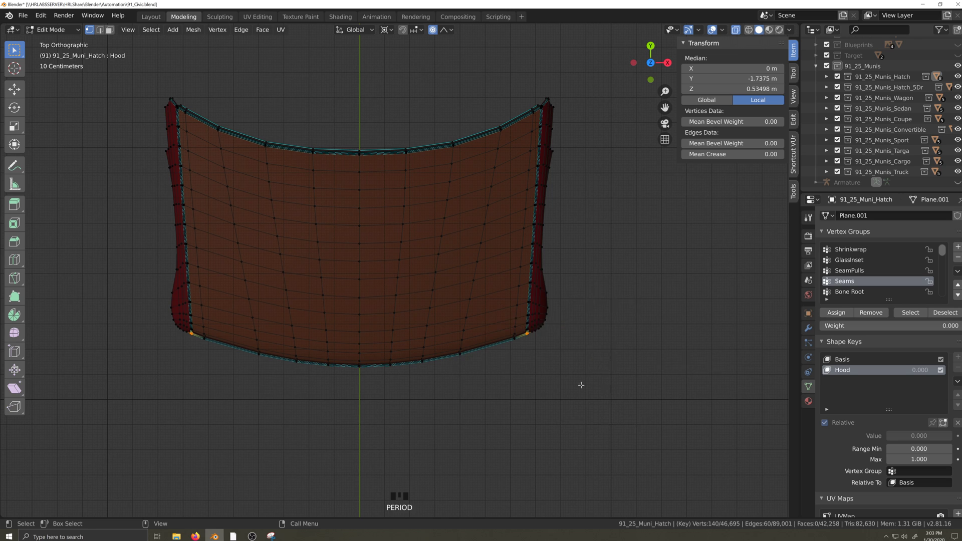
# - Scale the front corners inward along X to about 0.86 with a proportional size of 0.89
pyautogui.scroll(-2, 576, 389)
pyautogui.press('s')
pyautogui.press('x')
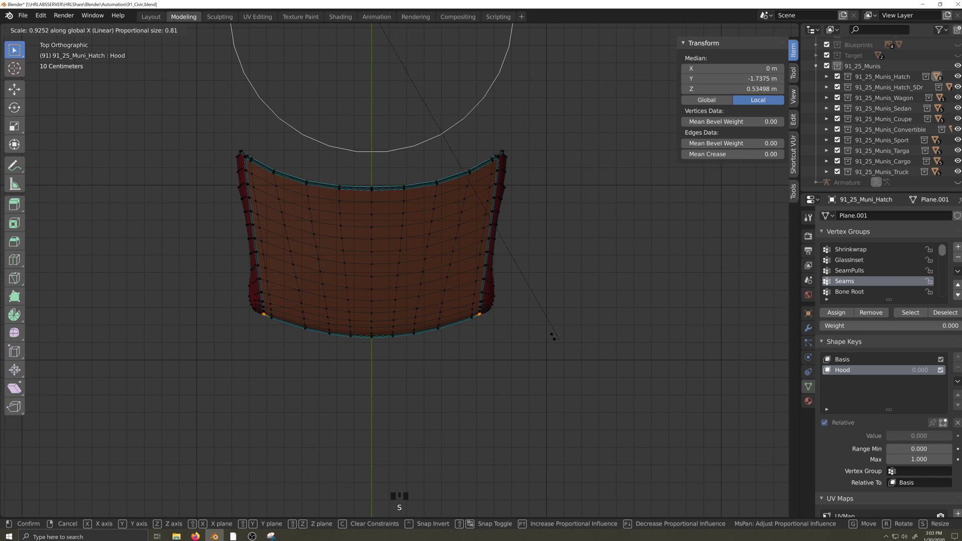
pyautogui.scroll(-1, 550, 336)
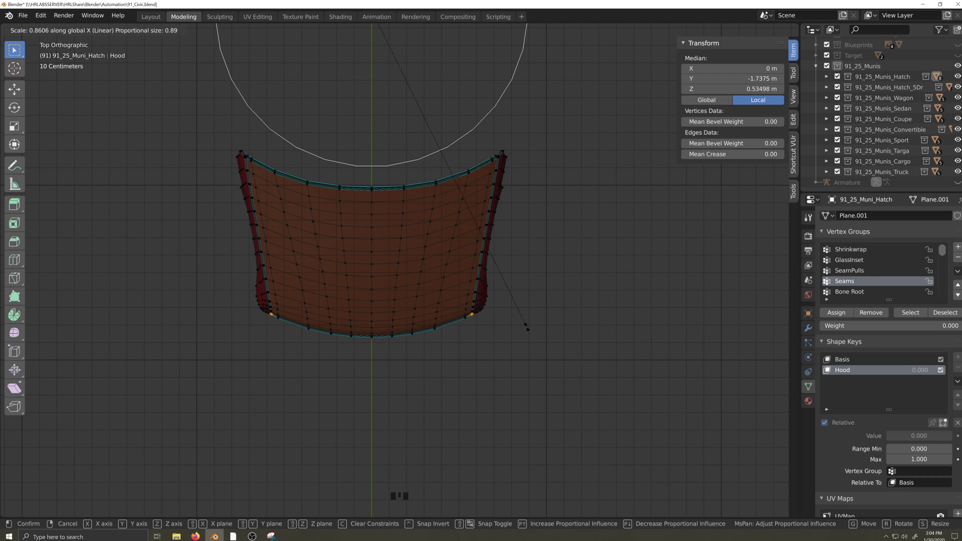
pyautogui.click(526, 328)
# - Return to Object Mode, turn off X-ray and hide every variant collection except 91_25_Munis_Hatch
pyautogui.press('Tab')
pyautogui.press('`')
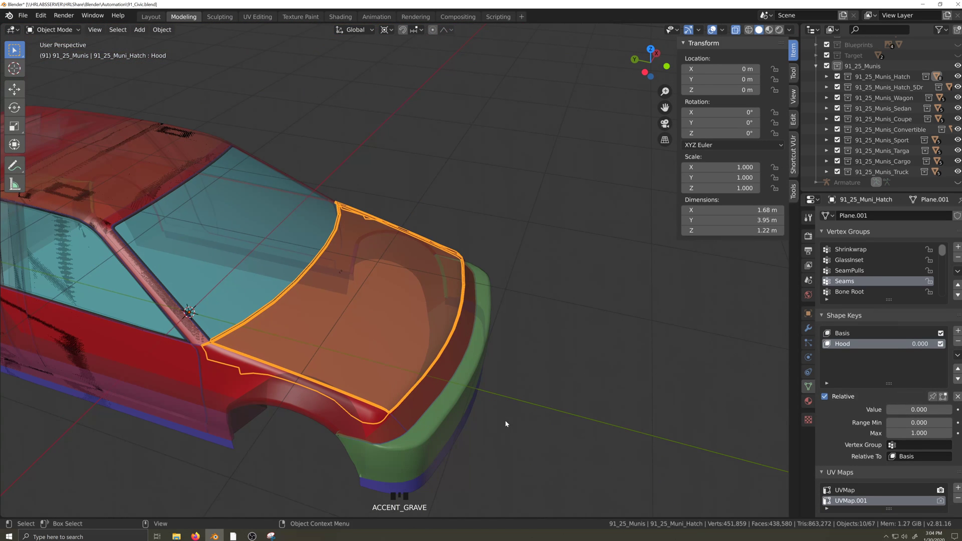
pyautogui.hotkey('alt', 'z')
pyautogui.hotkey('shift', '`')
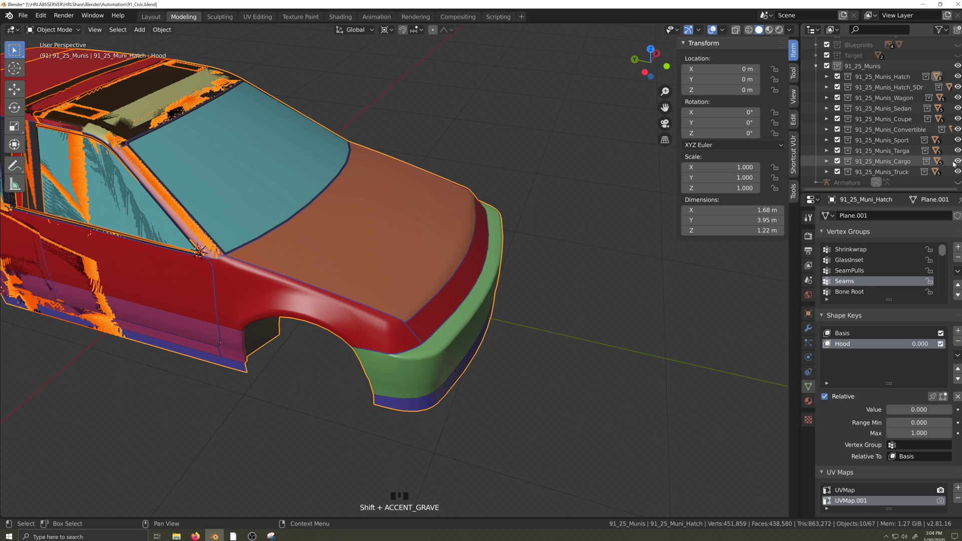
pyautogui.moveTo(957, 171); pyautogui.dragTo(959, 86)
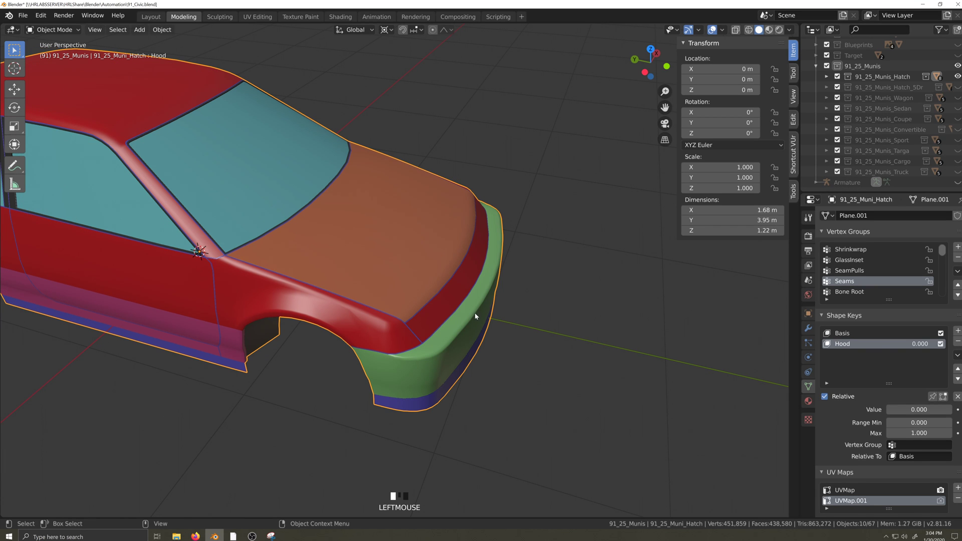
# - Set the Hood shape key's value to 1.000 on the hatch and inspect the reshaped front from several angles
pyautogui.moveTo(896, 409); pyautogui.dragTo(952, 409)
pyautogui.press('`')
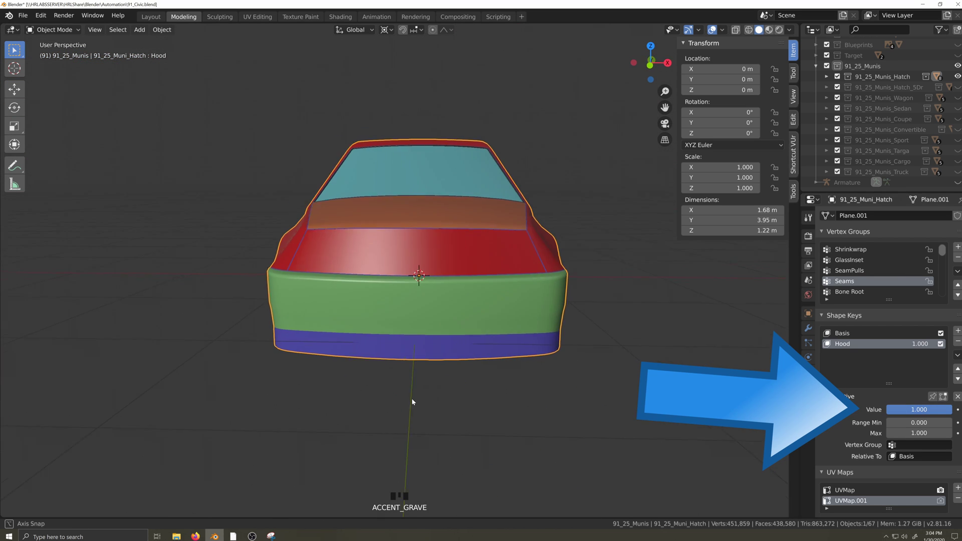
pyautogui.moveTo(414, 398); pyautogui.dragTo(488, 420, button='middle')
pyautogui.scroll(2, 489, 419)
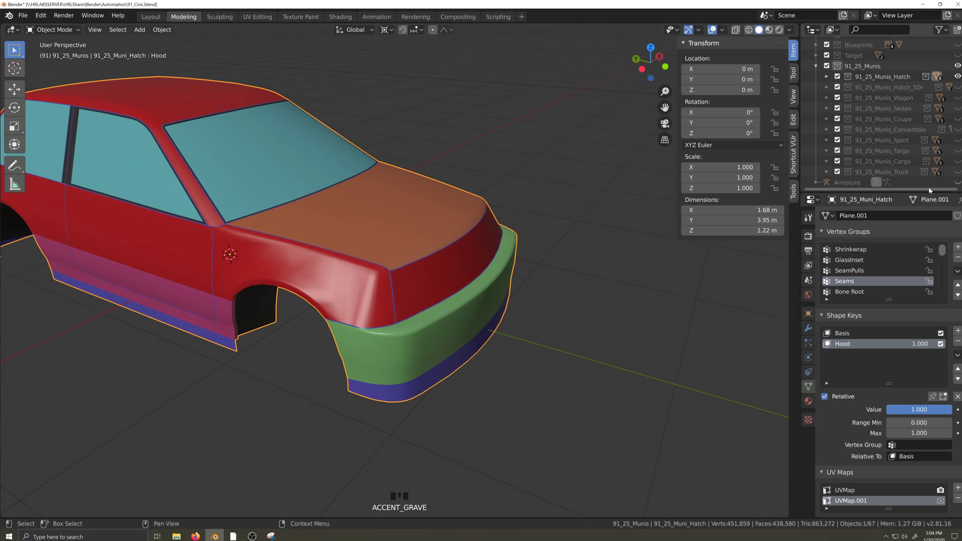
# - Show the Armature and put it in Pose Mode with the FrontAngle bone selected
pyautogui.click(957, 183)
pyautogui.scroll(-3, 426, 357)
pyautogui.press('`')
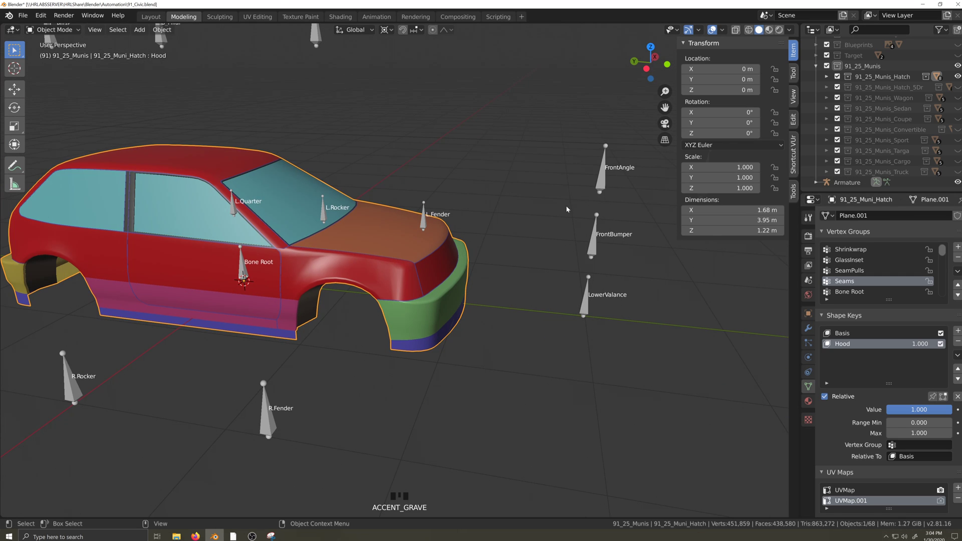
pyautogui.click(600, 191)
pyautogui.hotkey('shift', '`')
pyautogui.hotkey('ctrl', 'Tab')
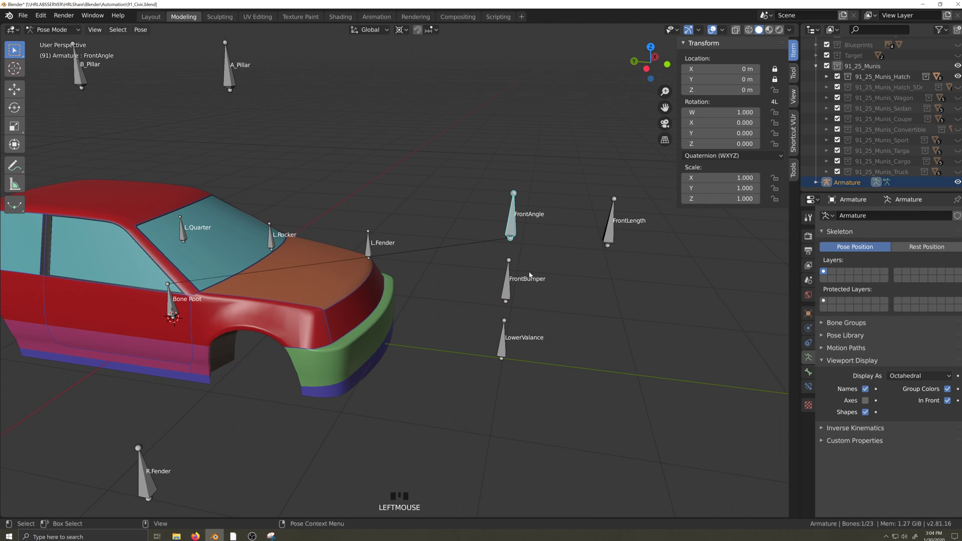
# - Test-move the FrontAngle and FrontLength bones and cancel each move to check how the hood deforms
pyautogui.press('g')
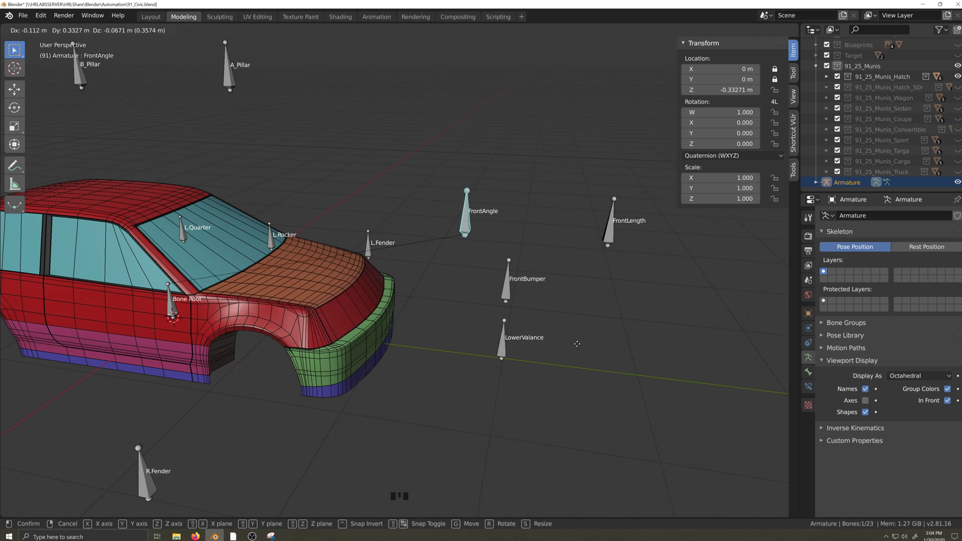
pyautogui.rightClick(601, 343)
pyautogui.press('g')
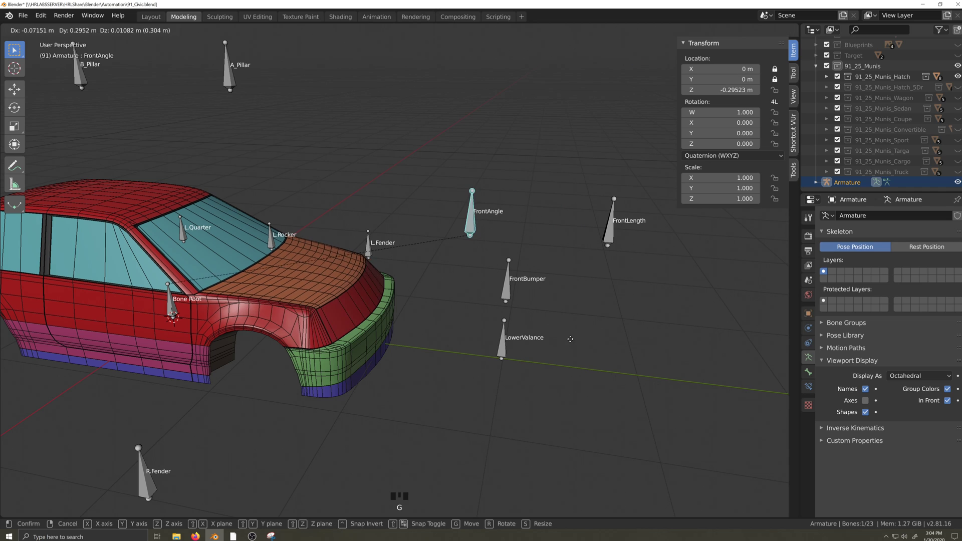
pyautogui.rightClick(601, 337)
pyautogui.click(607, 238)
pyautogui.press('g')
pyautogui.rightClick(577, 342)
# - Test-move the A_Pillar bone, cancel the move and examine the hood and front fender shape up close
pyautogui.click(507, 281)
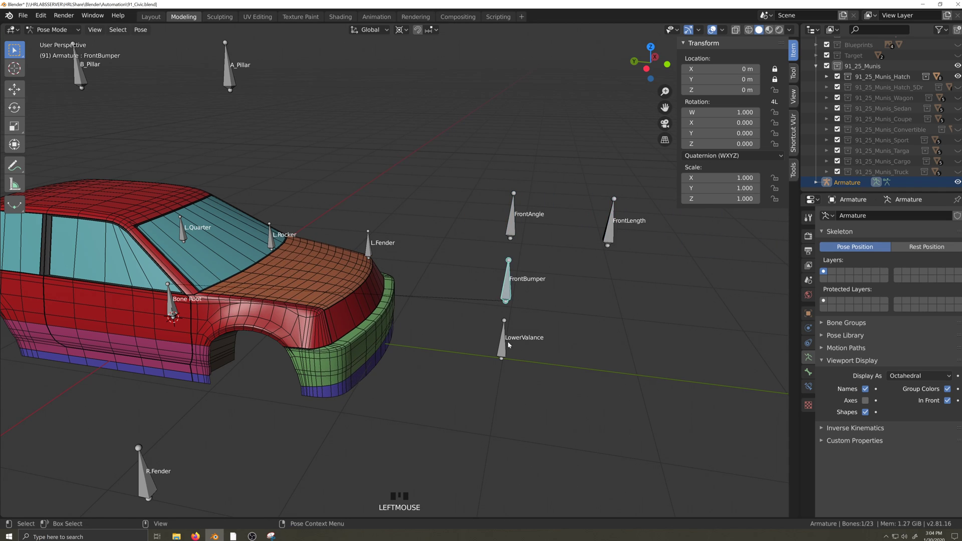
pyautogui.scroll(-1, 501, 273)
pyautogui.click(259, 110)
pyautogui.press('g')
pyautogui.rightClick(362, 163)
pyautogui.hotkey('shift', '`')
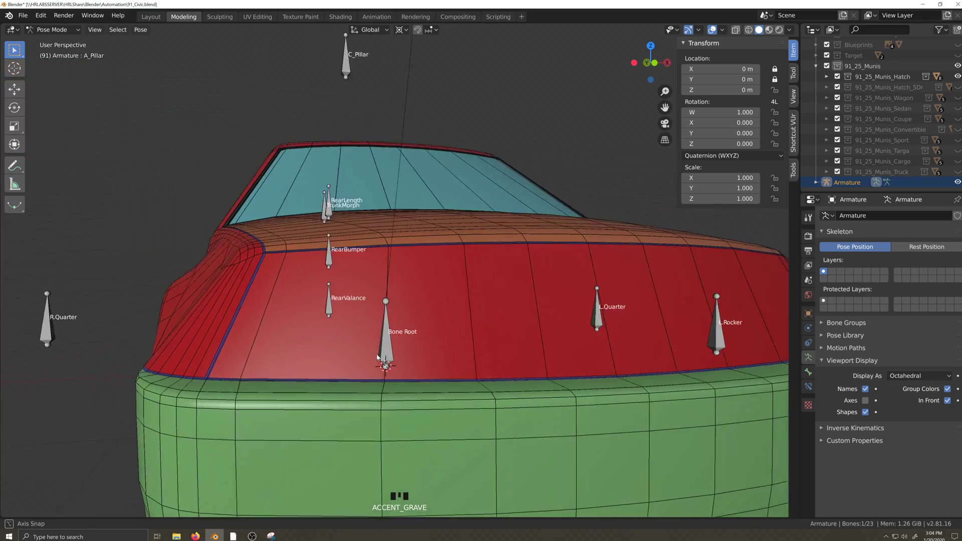
pyautogui.moveTo(377, 357); pyautogui.dragTo(471, 366, button='middle')
pyautogui.scroll(-1, 392, 363)
pyautogui.keyDown('shift'); pyautogui.moveTo(471, 367); pyautogui.dragTo(332, 402, button='middle'); pyautogui.keyUp('shift')
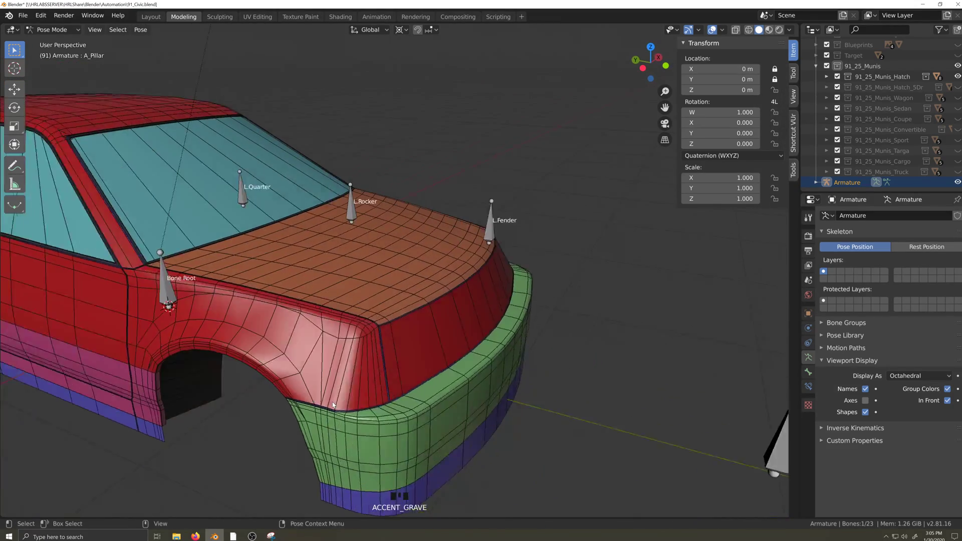
pyautogui.scroll(1, 326, 410)
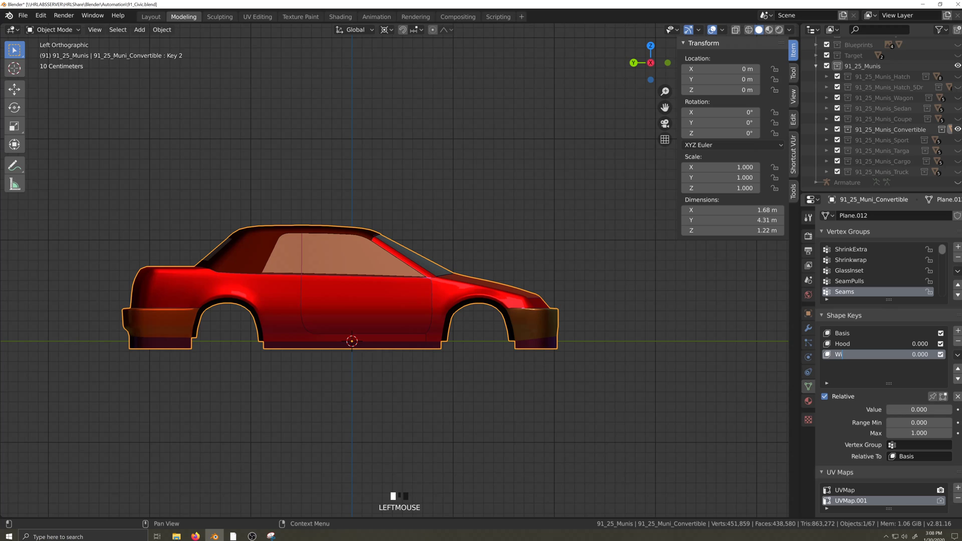
# - Hide the 91_25_Munis_Convertible collection, show 91_25_Munis_Sport and select its car body
pyautogui.click(957, 130)
pyautogui.click(957, 141)
pyautogui.click(525, 309)
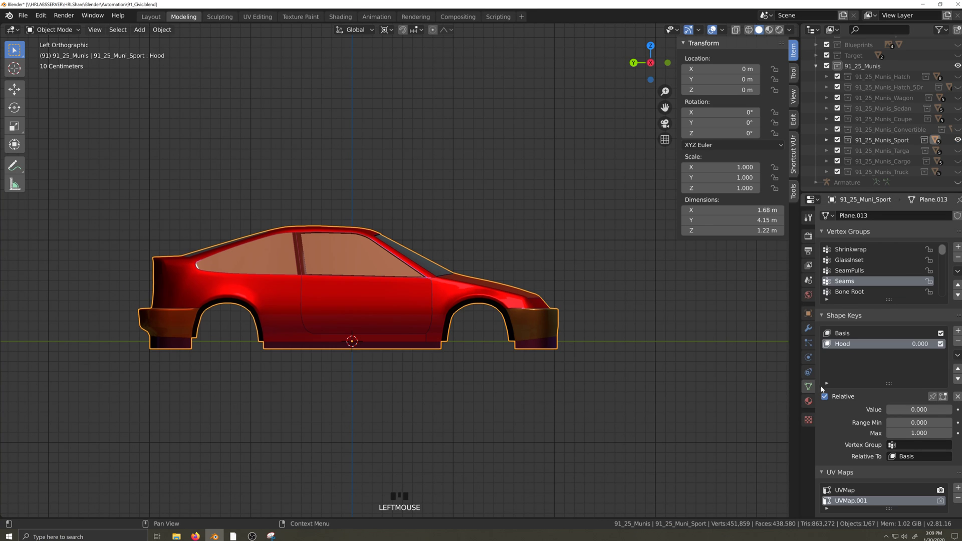
# - Add a shape key named Windshield to the 91_25_Munis_Sport and 91_25_Munis_Targa car bodies
pyautogui.click(957, 330)
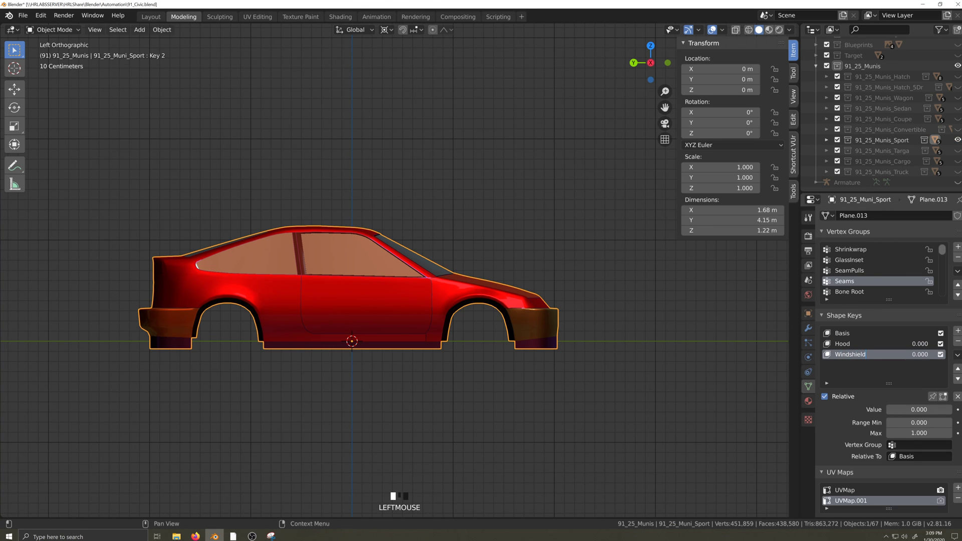
pyautogui.click(881, 151)
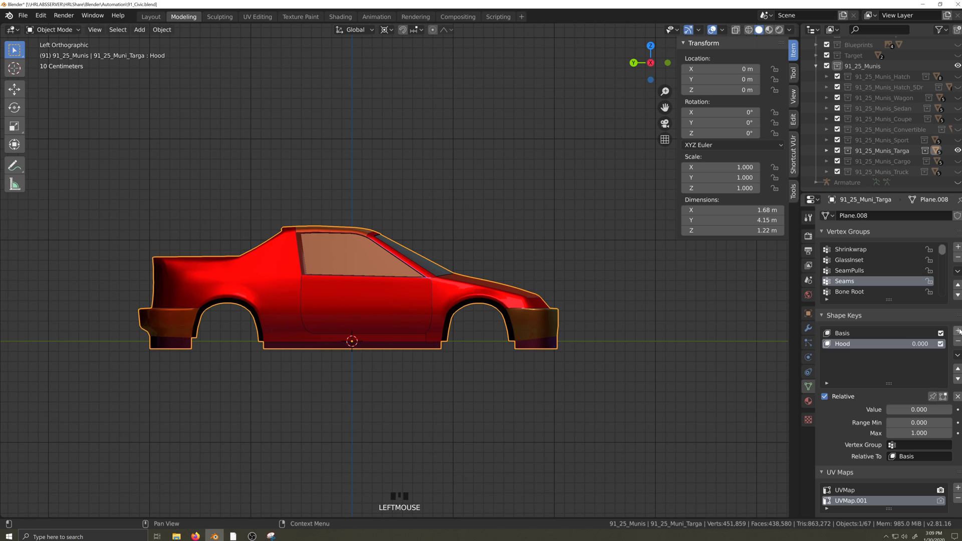
pyautogui.doubleClick(850, 354)
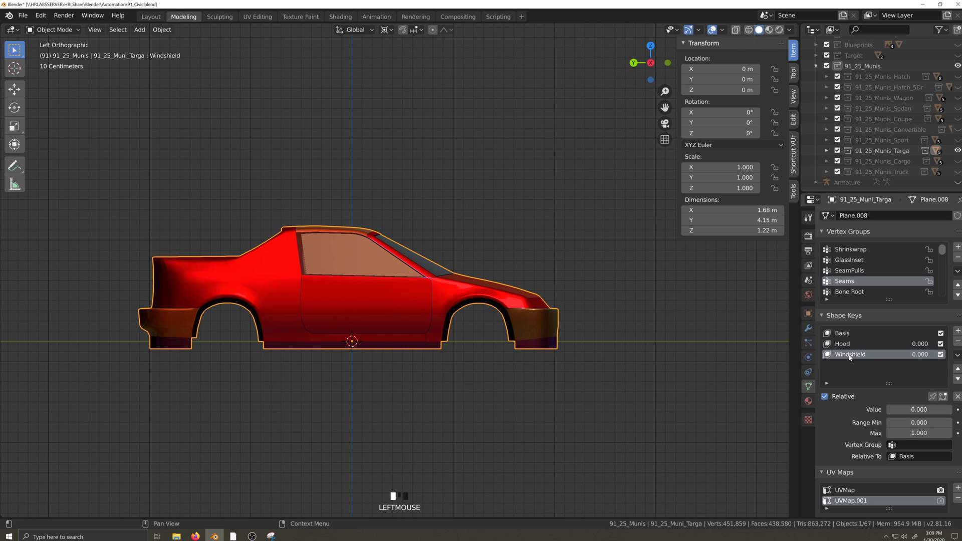
# - Show the 91_25_Munis_Cargo and 91_25_Munis_Truck collections one at a time and add a Windshield shape key to each car body
pyautogui.click(957, 151)
pyautogui.click(957, 161)
pyautogui.click(472, 297)
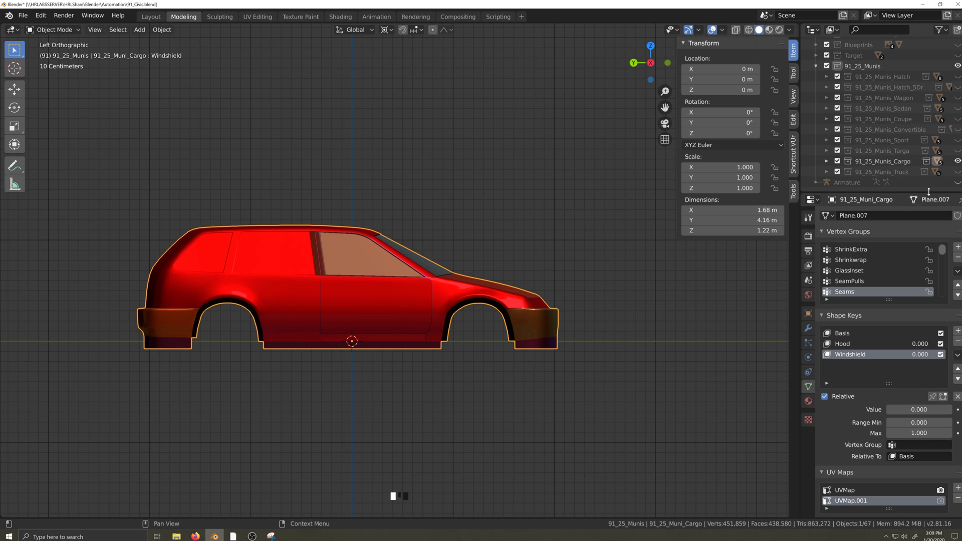
pyautogui.click(957, 161)
pyautogui.click(957, 172)
pyautogui.click(456, 292)
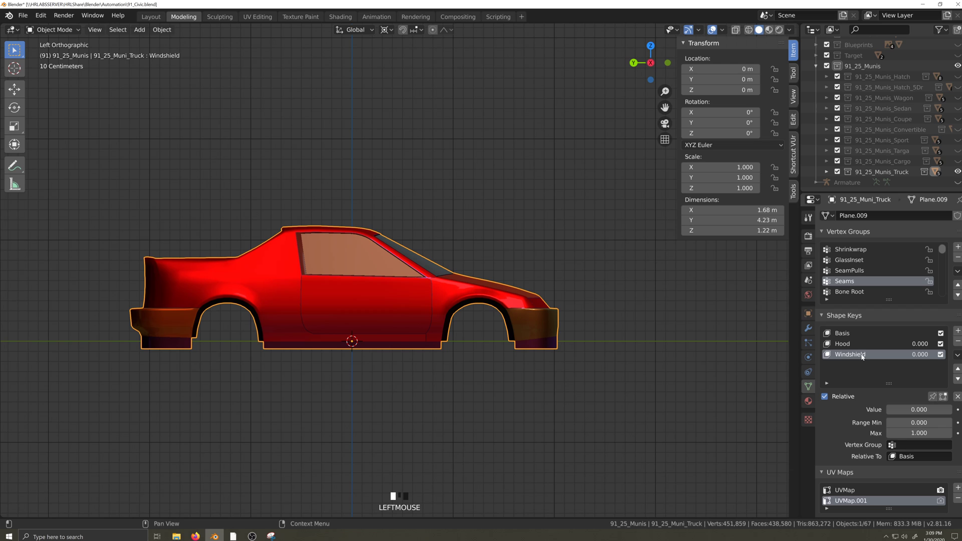
# - Change the viewport lighting to Studio and show all the 91_25_Munis variant collections together
pyautogui.click(789, 30)
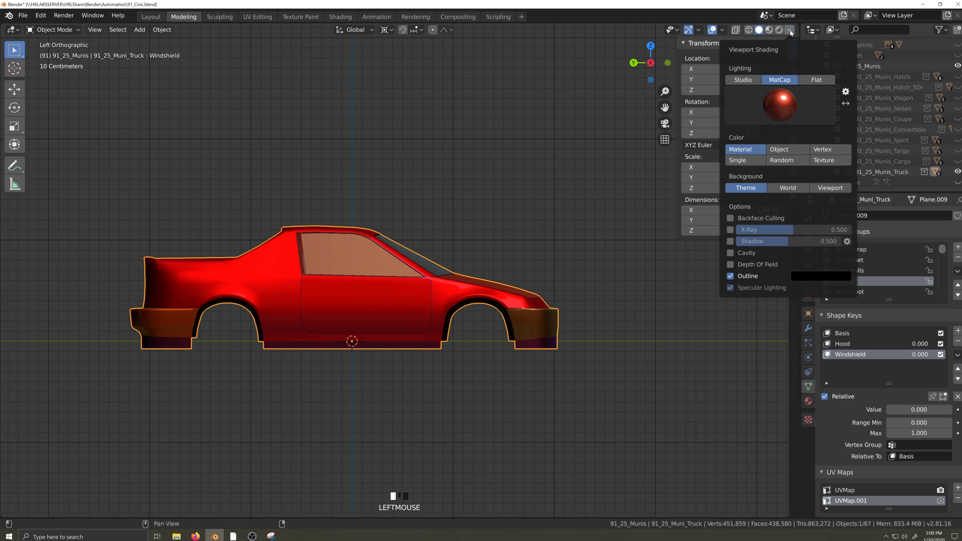
pyautogui.click(749, 82)
pyautogui.click(957, 161)
pyautogui.click(957, 151)
pyautogui.click(957, 140)
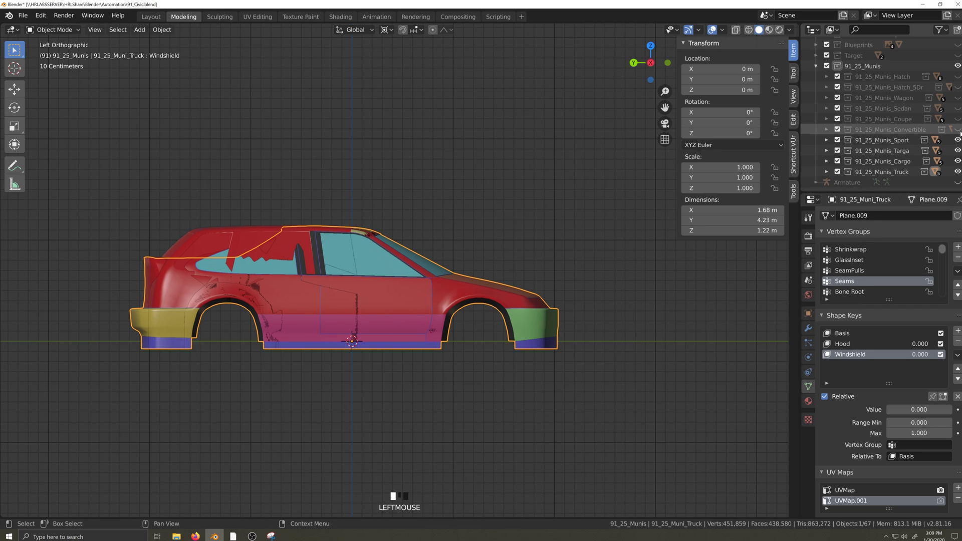
pyautogui.click(957, 130)
pyautogui.click(957, 119)
pyautogui.click(957, 108)
pyautogui.click(957, 97)
pyautogui.click(957, 87)
pyautogui.click(957, 76)
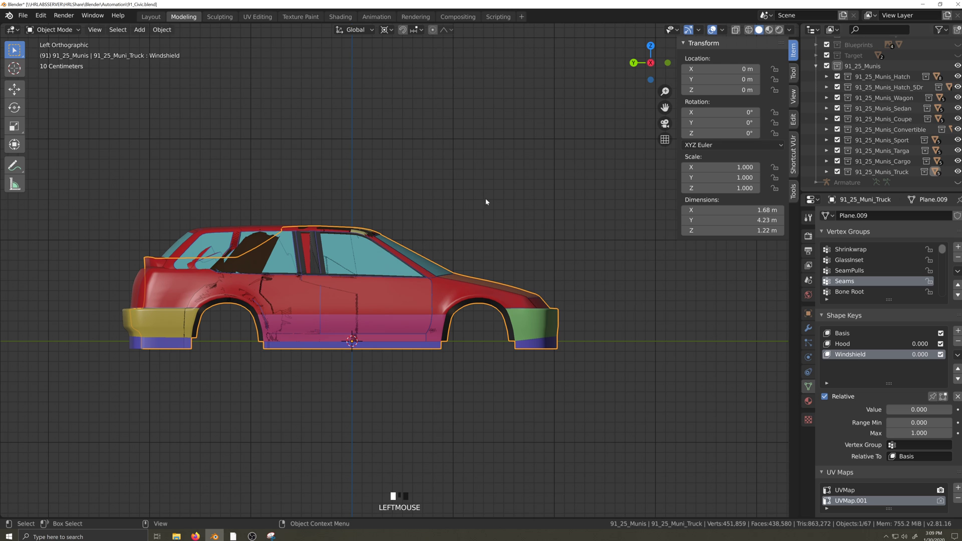
# - Select all the overlapping car bodies, enter Edit Mode on them together and reveal their hidden geometry
pyautogui.scroll(-3, 402, 342)
pyautogui.moveTo(138, 203); pyautogui.dragTo(552, 391)
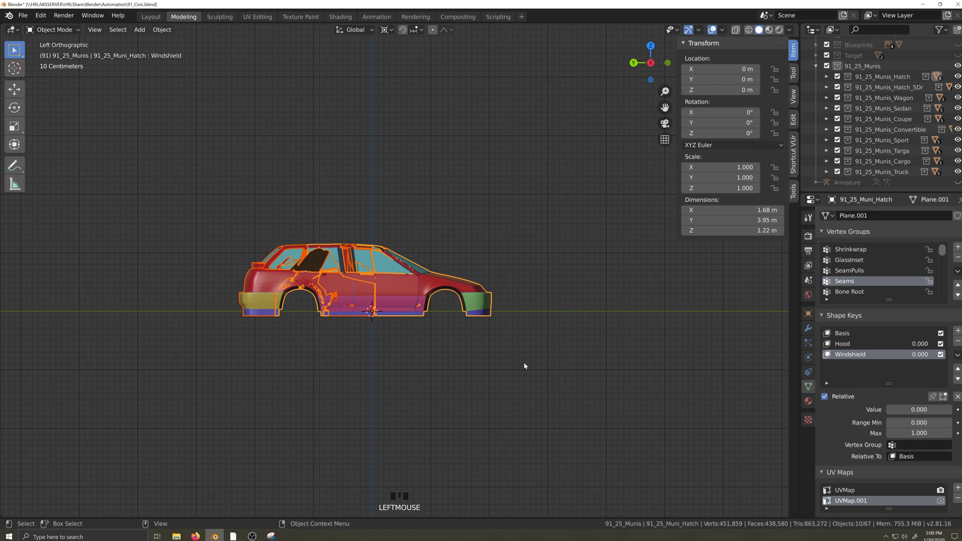
pyautogui.press('Tab')
pyautogui.scroll(5, 348, 404)
pyautogui.scroll(1, 348, 404)
pyautogui.hotkey('alt', 'h')
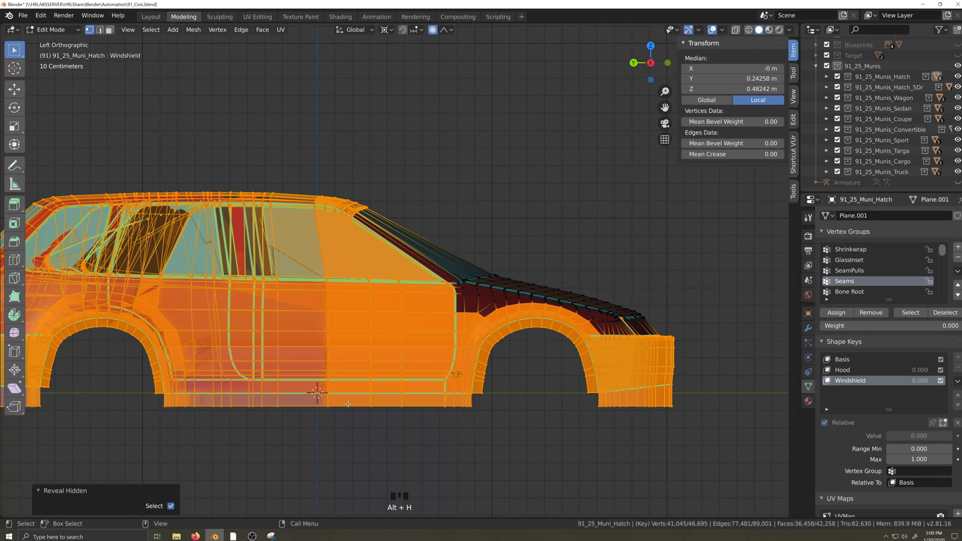
# - With X-ray enabled, select the vertices on both sides where the front of the roof meets the windshield's upper edge
pyautogui.moveTo(305, 179); pyautogui.dragTo(403, 245)
pyautogui.hotkey('alt', 'z')
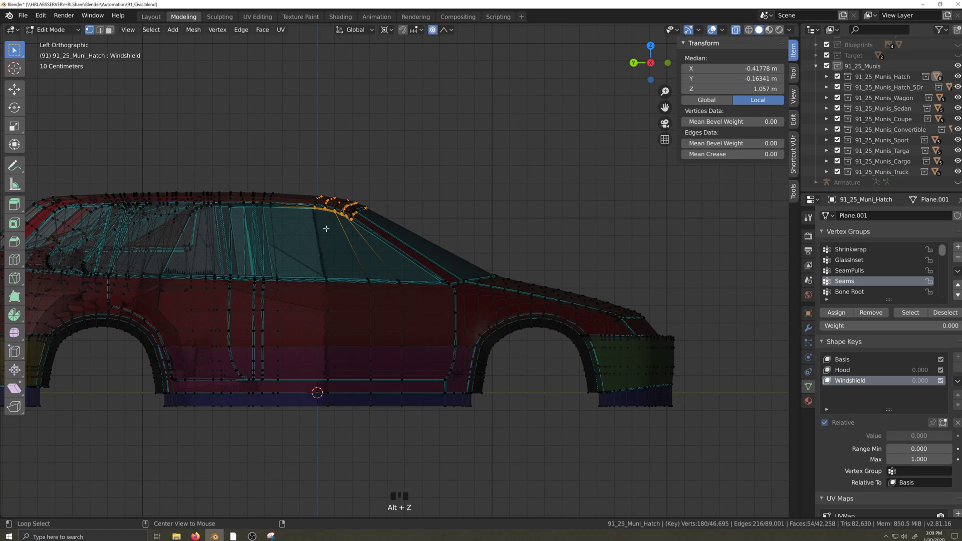
pyautogui.moveTo(305, 184); pyautogui.dragTo(424, 248)
pyautogui.scroll(3, 471, 328)
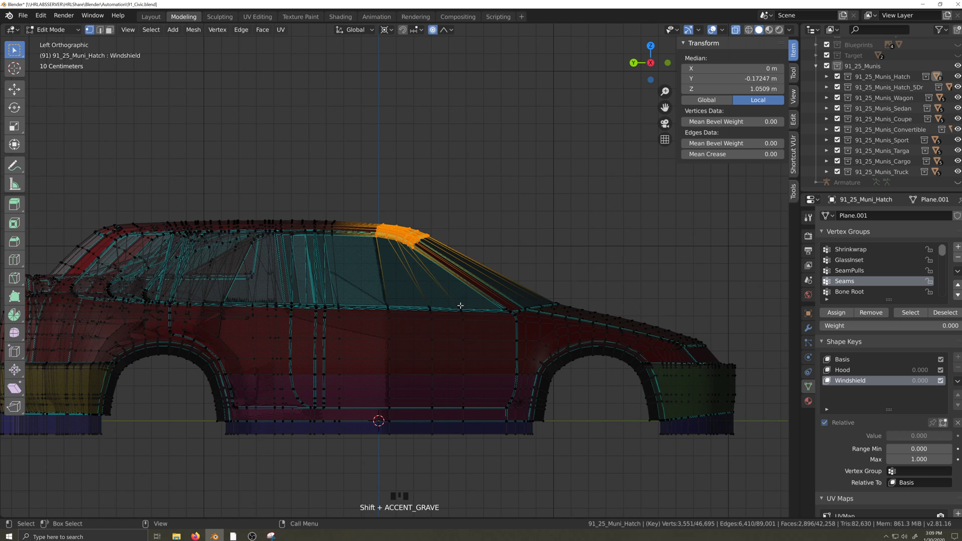
# - Shear the selected front roof vertices forward about the 3D cursor to a median Y of about -0.34 m
pyautogui.scroll(-3, 472, 328)
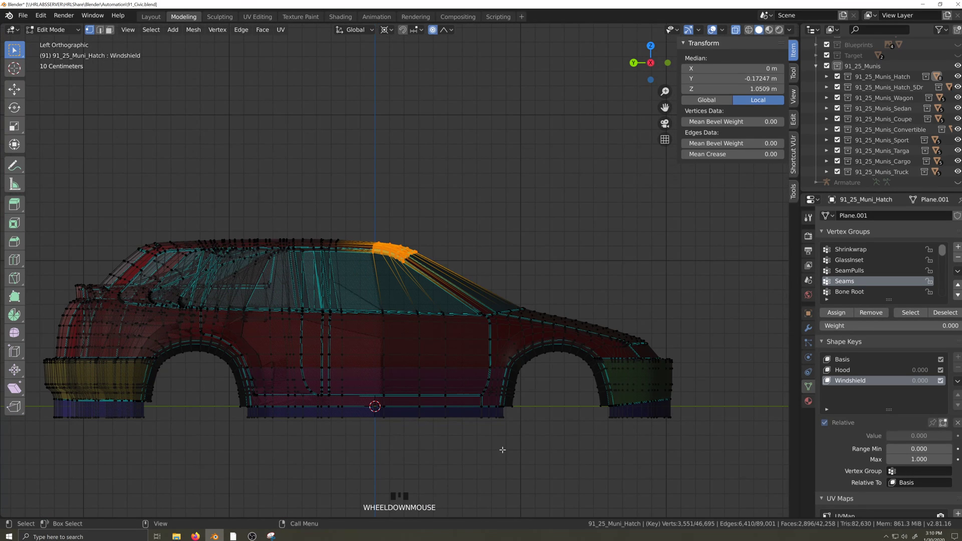
pyautogui.press('.')
pyautogui.click(594, 451)
pyautogui.click(14, 388)
pyautogui.scroll(2, 412, 379)
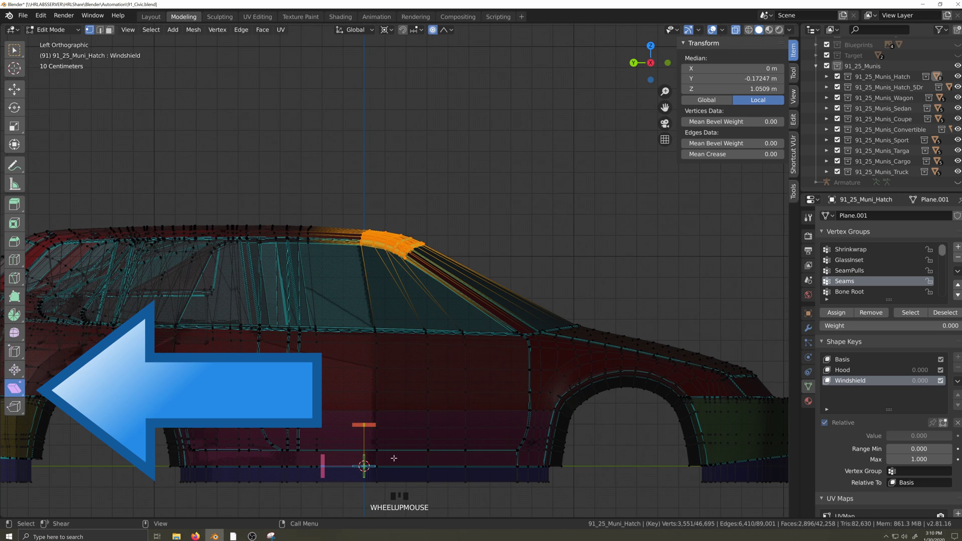
pyautogui.scroll(1, 428, 384)
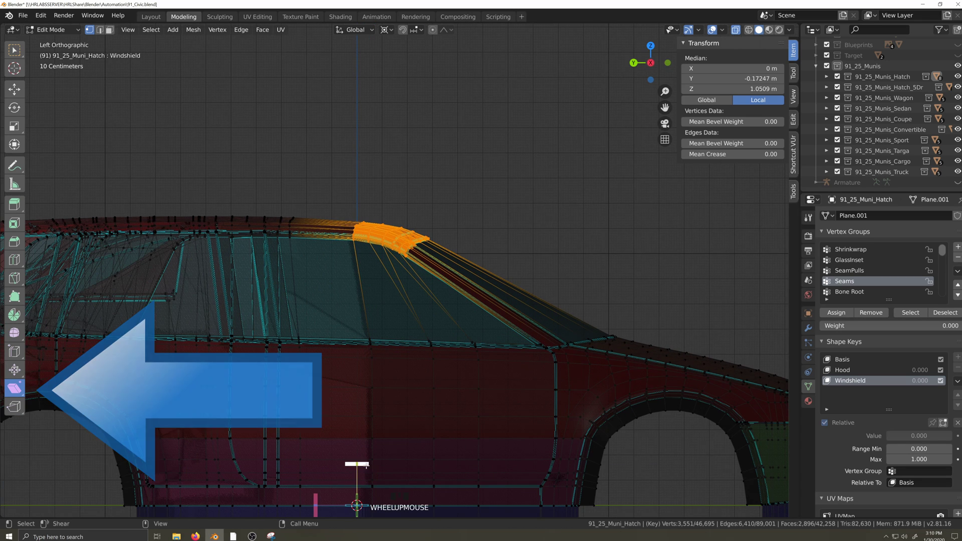
pyautogui.moveTo(358, 463); pyautogui.dragTo(405, 461)
pyautogui.scroll(2, 396, 361)
pyautogui.scroll(-2, 381, 350)
# - Deselect the rearmost column of the selected roof vertices and shear the rest forward by an offset of 0.018
pyautogui.press('c')
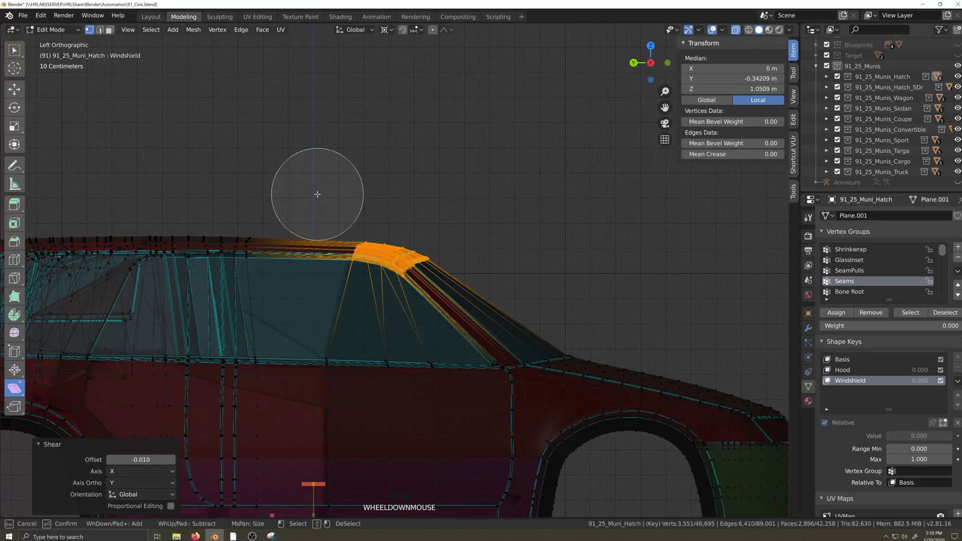
pyautogui.keyDown('shift'); pyautogui.moveTo(323, 233); pyautogui.dragTo(323, 236); pyautogui.keyUp('shift')
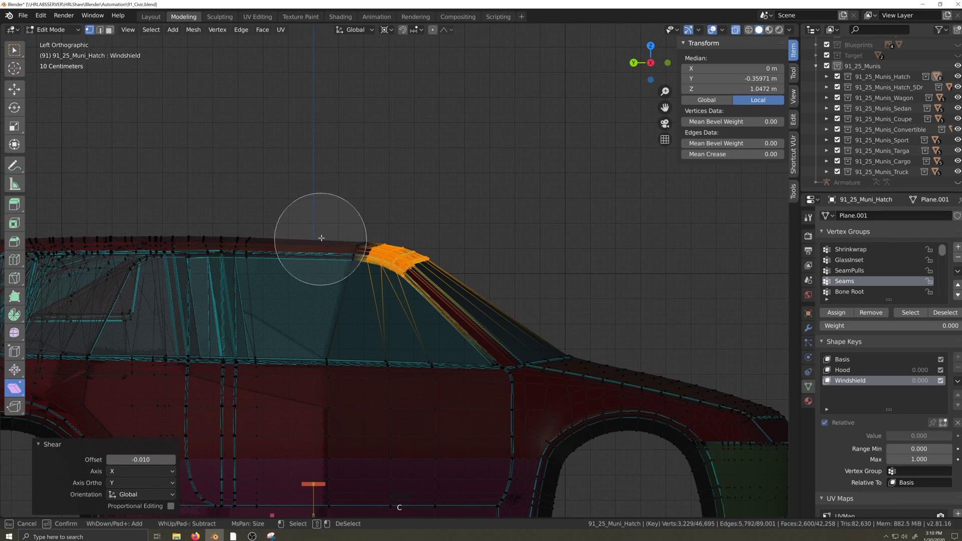
pyautogui.rightClick(321, 238)
pyautogui.moveTo(313, 484); pyautogui.dragTo(318, 484)
# - Remove another rear portion of the roof vertices from the selection and shear the remainder slightly farther forward
pyautogui.press('c')
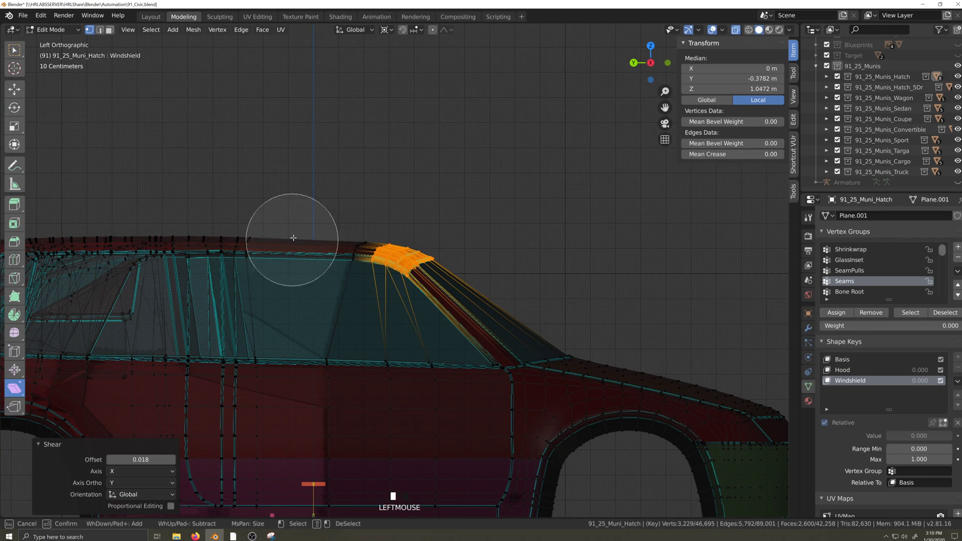
pyautogui.keyDown('shift'); pyautogui.moveTo(343, 236); pyautogui.dragTo(349, 230); pyautogui.keyUp('shift')
pyautogui.rightClick(348, 229)
pyautogui.moveTo(313, 484); pyautogui.dragTo(315, 484)
# - Narrow the selection to the windshield's upper corner and shear it forward by an offset of 0.004
pyautogui.scroll(4, 326, 294)
pyautogui.press('c')
pyautogui.keyDown('shift'); pyautogui.moveTo(349, 236); pyautogui.dragTo(395, 192); pyautogui.keyUp('shift')
pyautogui.rightClick(394, 192)
pyautogui.scroll(-4, 352, 326)
pyautogui.moveTo(433, 320); pyautogui.dragTo(434, 320)
pyautogui.scroll(6, 433, 320)
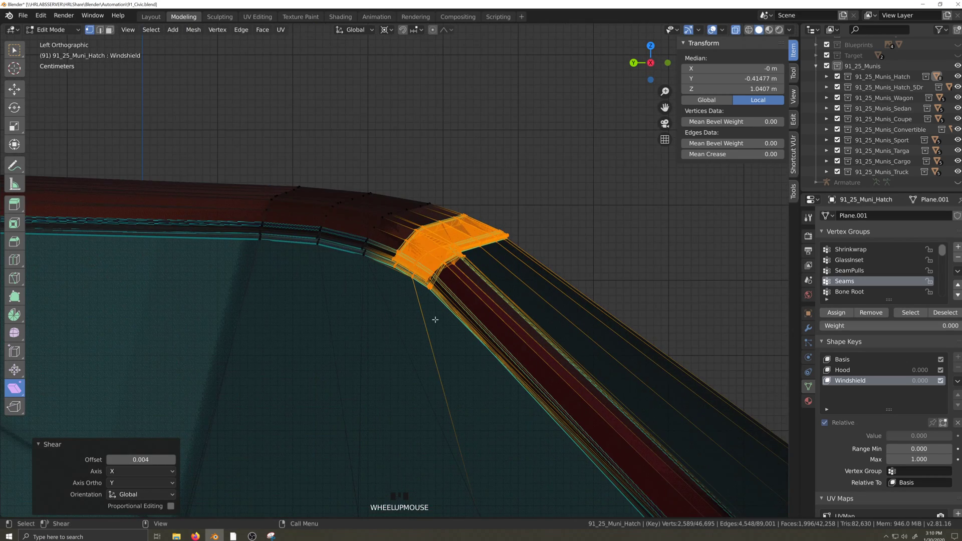
# - Return to Object Mode with X-ray off and hide every variant collection except 91_25_Munis_Hatch
pyautogui.scroll(-5, 421, 378)
pyautogui.press('Tab')
pyautogui.hotkey('alt', 'z')
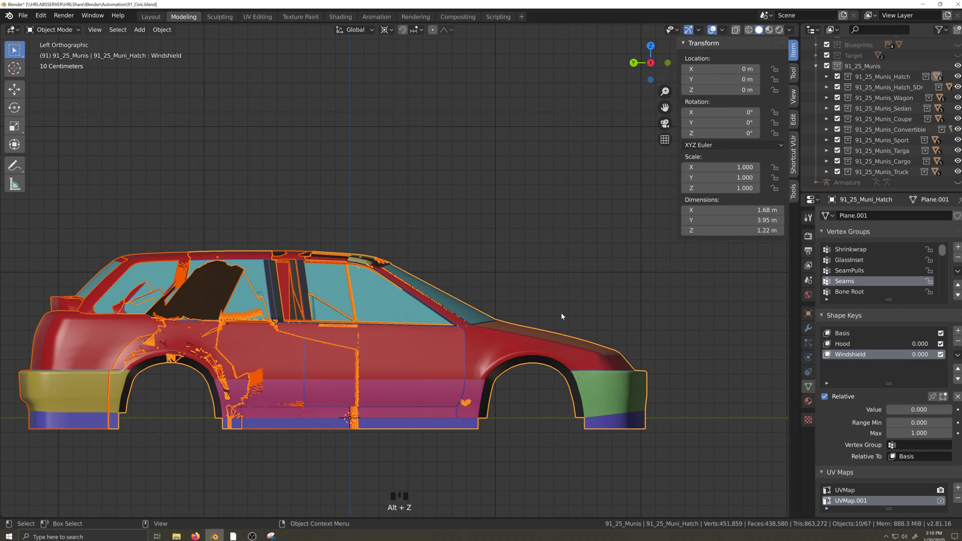
pyautogui.moveTo(957, 171); pyautogui.dragTo(957, 86)
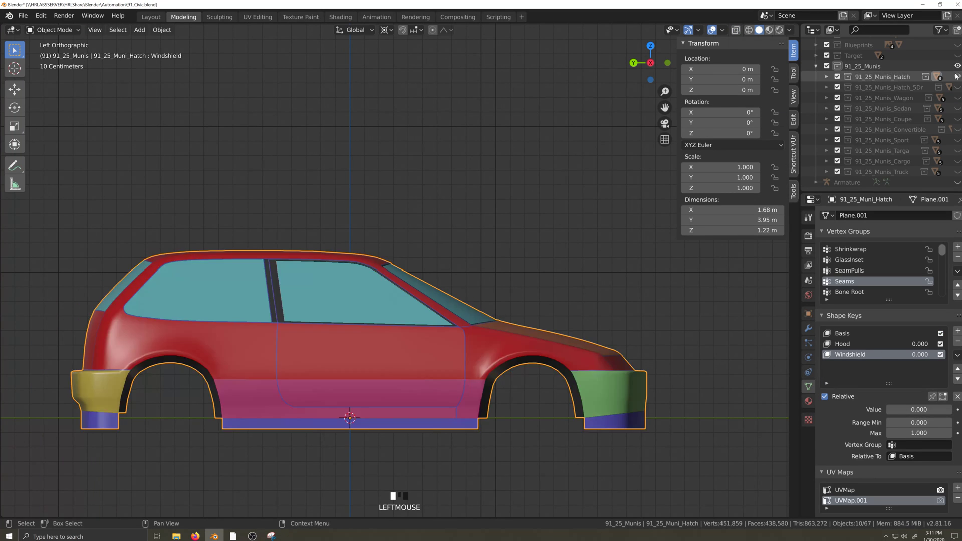
# - Show the Armature, put it in Pose Mode and move the A_Pillar bone toward the B_Pillar bone
pyautogui.press('`')
pyautogui.click(957, 183)
pyautogui.click(442, 175)
pyautogui.scroll(3, 442, 174)
pyautogui.hotkey('ctrl', 'Tab')
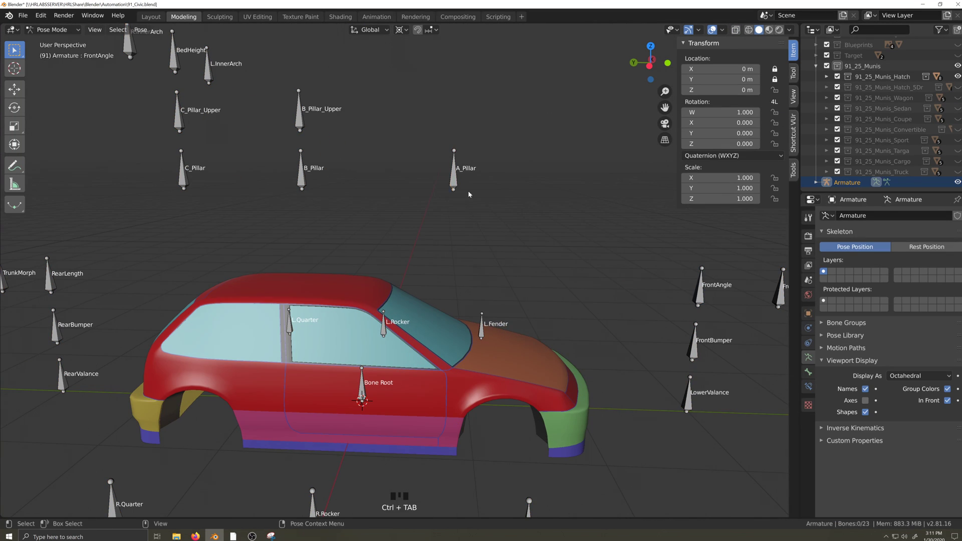
pyautogui.click(458, 181)
pyautogui.press('g')
pyautogui.click(482, 255)
# - Set the hatch body's Windshield shape key value to 1.000 and examine the windshield, pillar and roof from several angles
pyautogui.hotkey('ctrl', 'Tab')
pyautogui.click(471, 368)
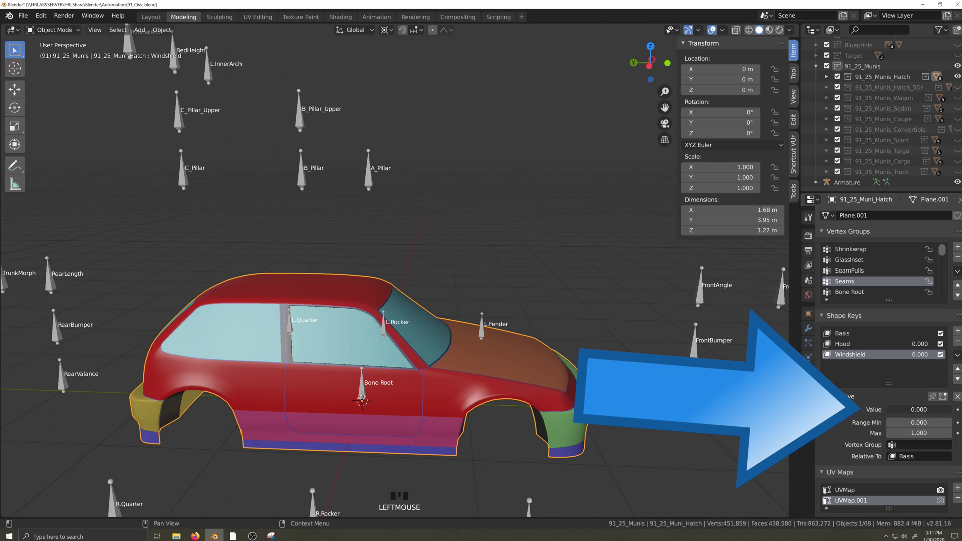
pyautogui.hotkey('shift', '`')
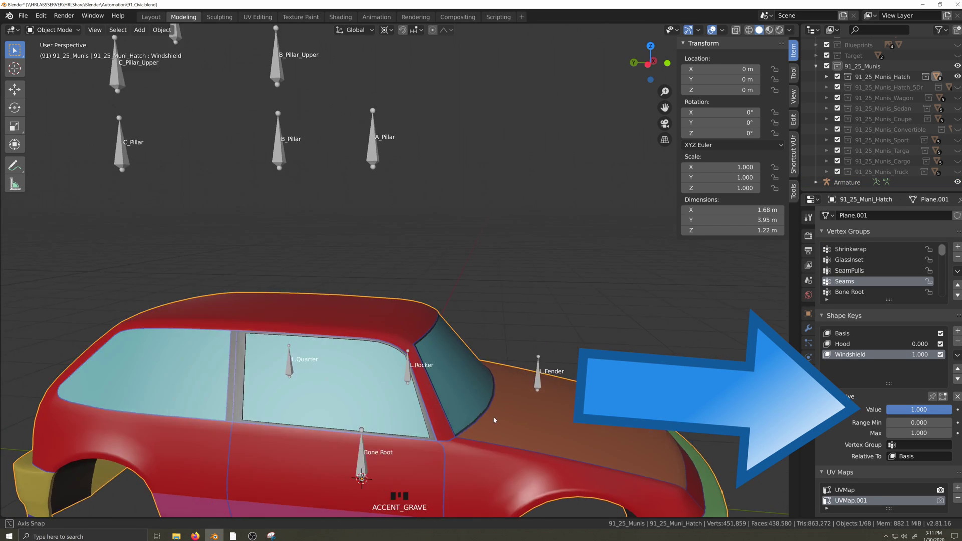
pyautogui.scroll(3, 455, 335)
pyautogui.press('`')
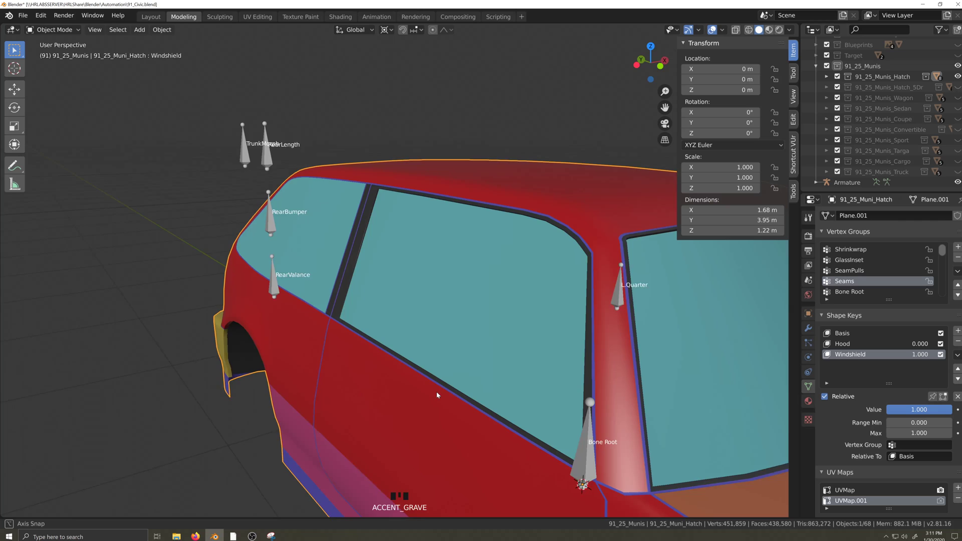
pyautogui.moveTo(521, 369); pyautogui.dragTo(518, 372, button='middle')
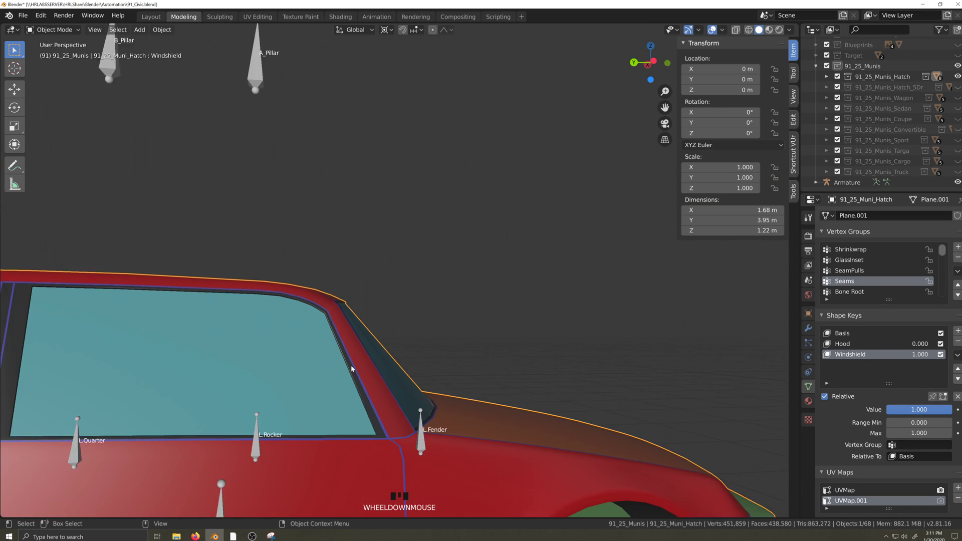
# - Reset the hatch body's Windshield shape key value to 0.000, show all the variant collections and hide the Armature
pyautogui.hotkey('ctrl', 'z')
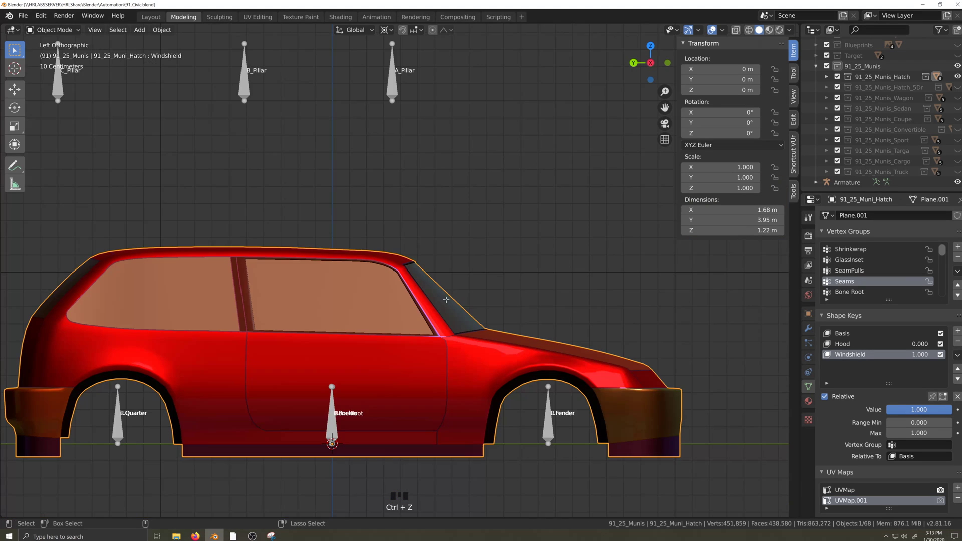
pyautogui.moveTo(930, 409); pyautogui.dragTo(884, 409)
pyautogui.scroll(-3, 741, 301)
pyautogui.click(957, 87)
pyautogui.click(957, 97)
pyautogui.click(957, 108)
pyautogui.click(957, 119)
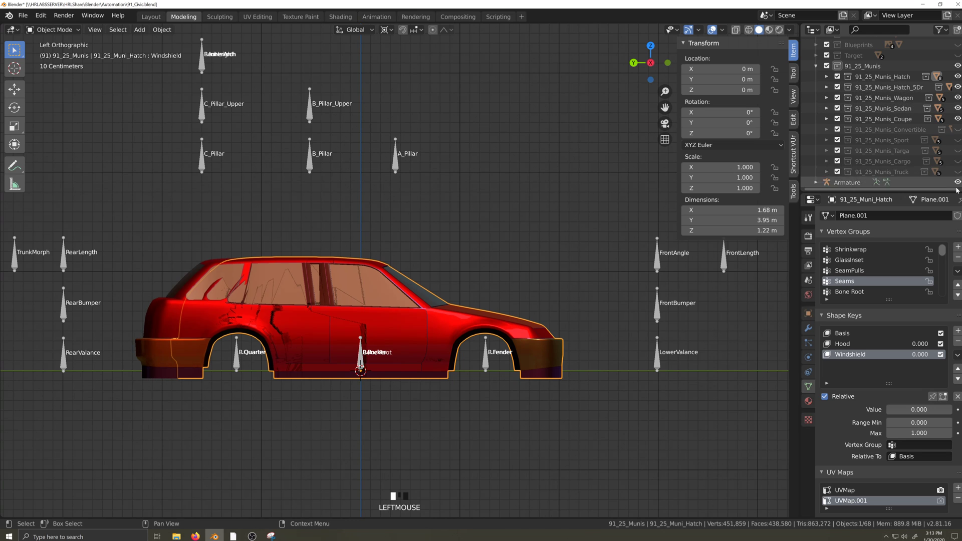
pyautogui.click(957, 182)
pyautogui.click(957, 140)
pyautogui.moveTo(959, 152); pyautogui.dragTo(957, 183)
pyautogui.scroll(-3, 463, 299)
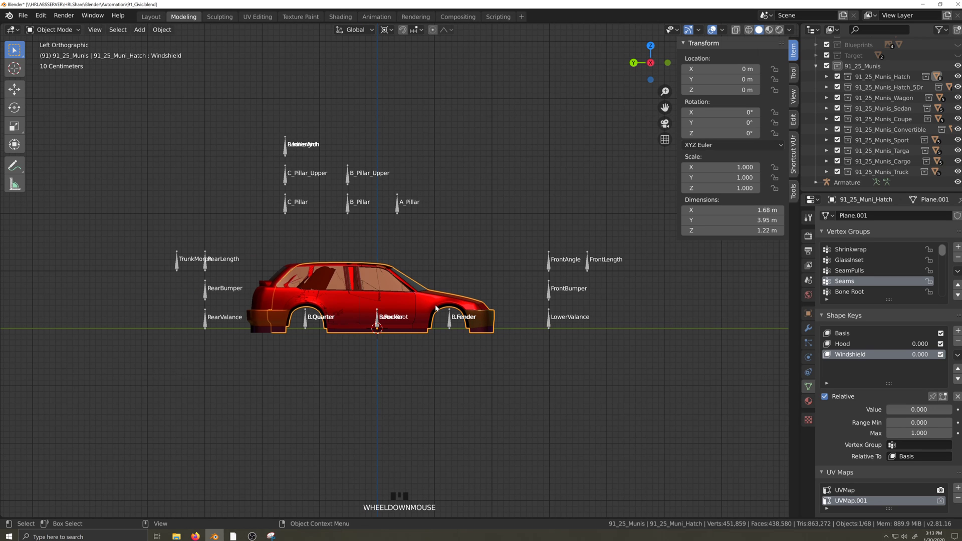
pyautogui.click(957, 182)
# - Enter Edit Mode on the car bodies and select only the vertices around the windshield's upper corner
pyautogui.scroll(4, 434, 339)
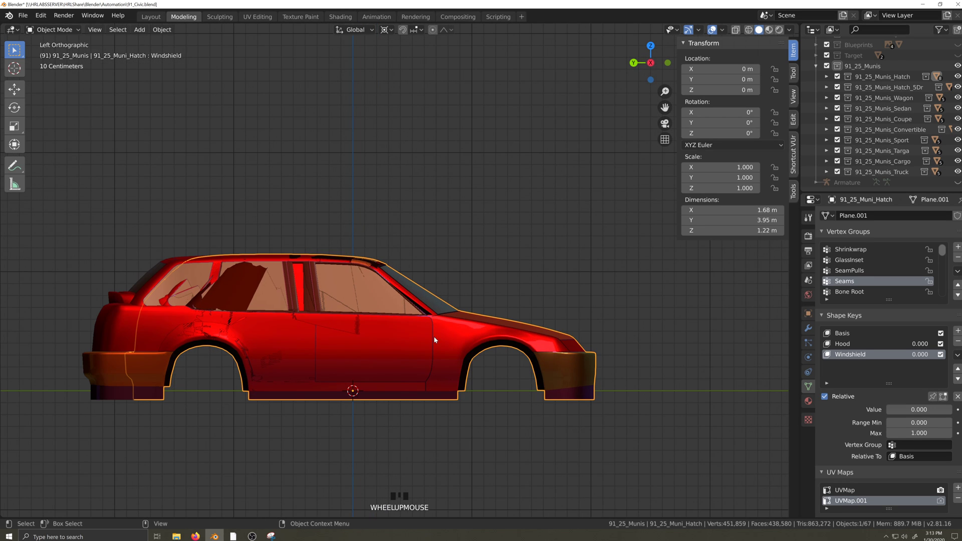
pyautogui.scroll(-3, 538, 393)
pyautogui.press('Tab')
pyautogui.scroll(8, 489, 433)
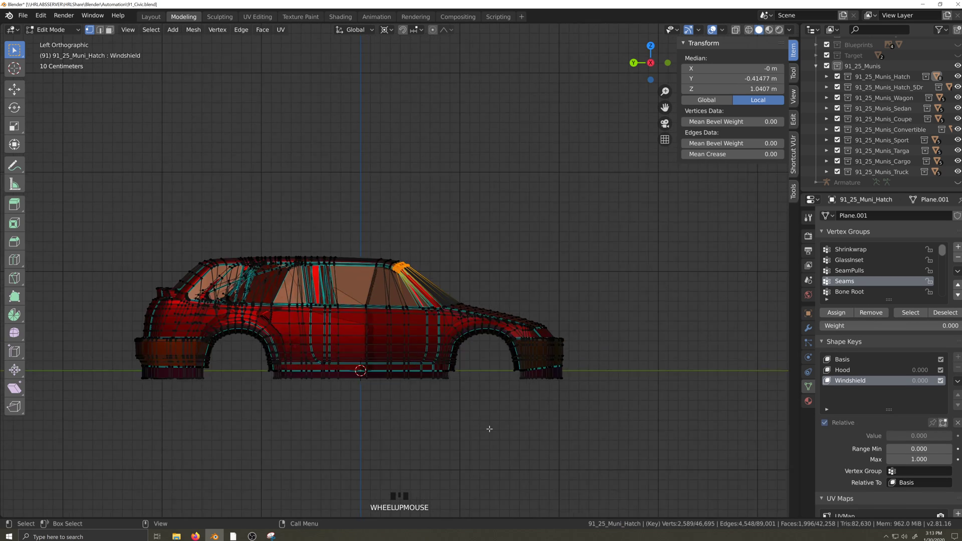
pyautogui.scroll(4, 489, 428)
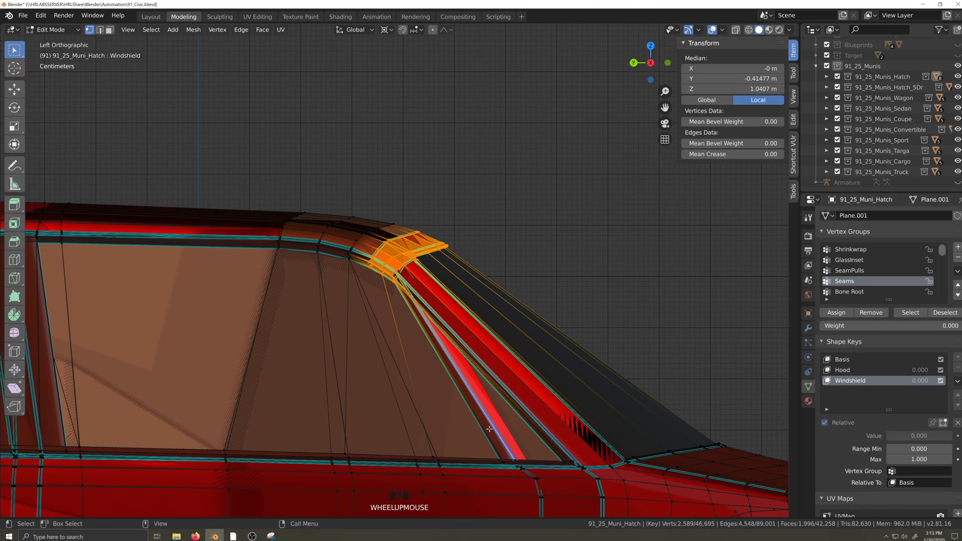
pyautogui.moveTo(539, 142)
pyautogui.mouseDown()
pyautogui.moveTo(356, 331)
pyautogui.moveTo(298, 334)
pyautogui.mouseUp()
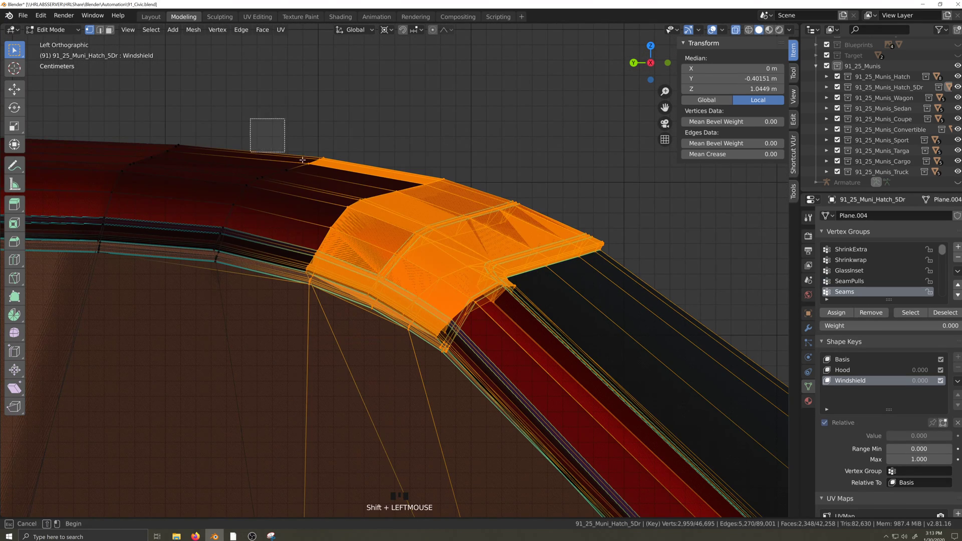
pyautogui.keyDown('ctrl'); pyautogui.click(633, 188); pyautogui.keyUp('ctrl')
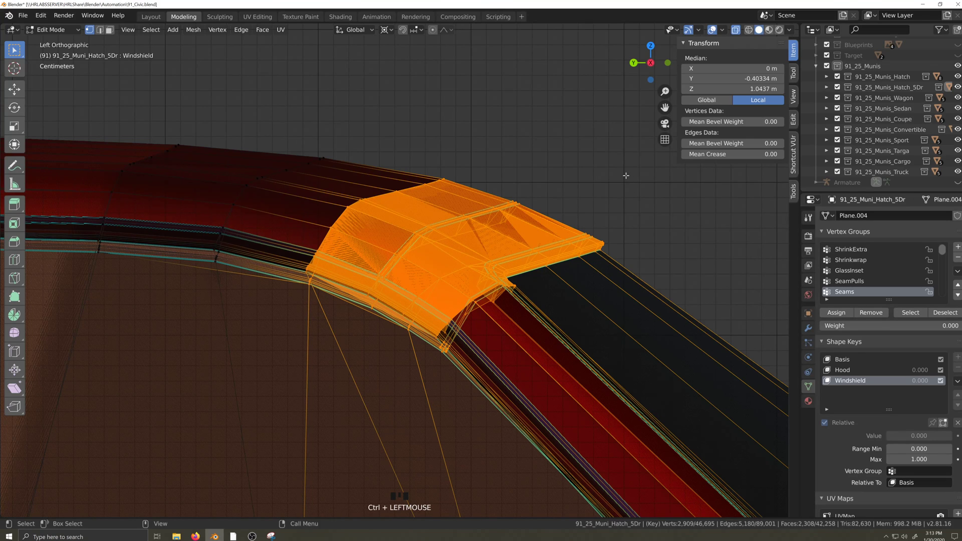
# - Change the transform pivot point and rotate the selected vertices around the windshield's upper corner by about 1.82° in the side view
pyautogui.press('.')
pyautogui.click(514, 174)
pyautogui.press('r')
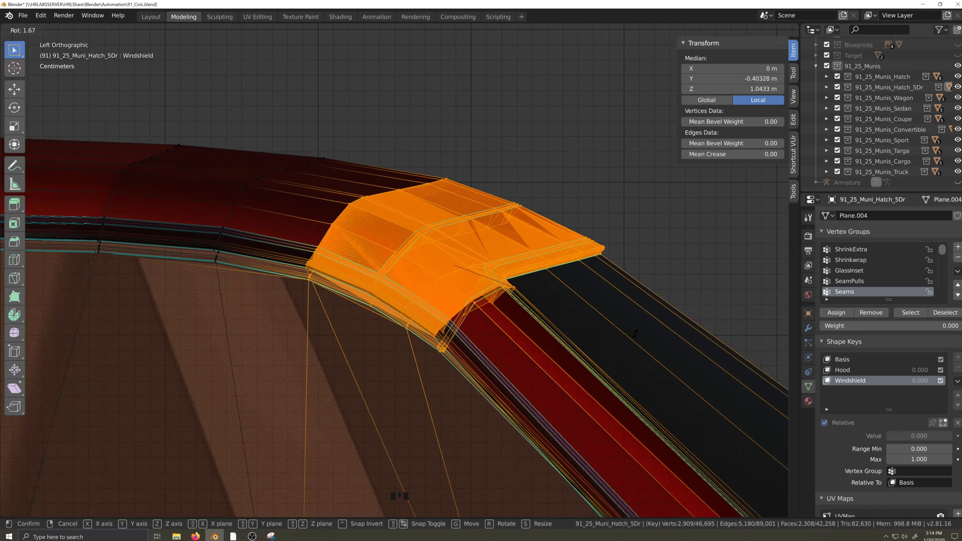
pyautogui.click(636, 350)
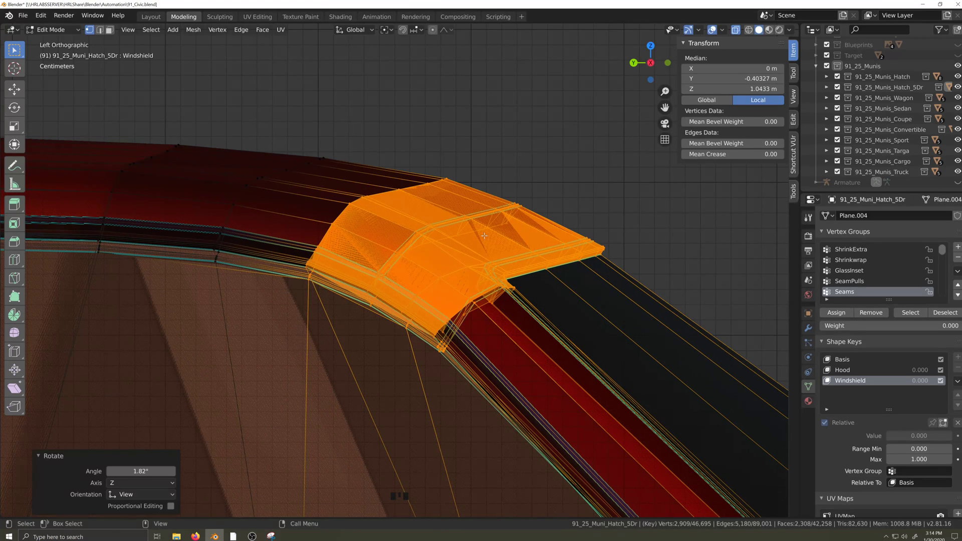
# - Deselect the rearmost rows of roof vertices and rotate the remaining windshield corner vertices by about 1.29°
pyautogui.press('c')
pyautogui.moveTo(305, 234); pyautogui.dragTo(423, 155, button='middle')
pyautogui.rightClick(424, 154)
pyautogui.press('r')
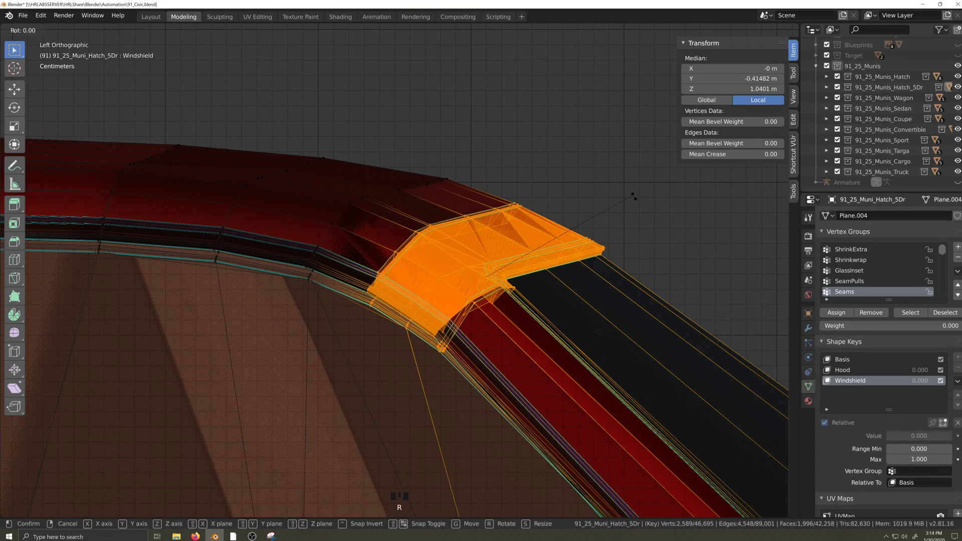
pyautogui.press('Return')
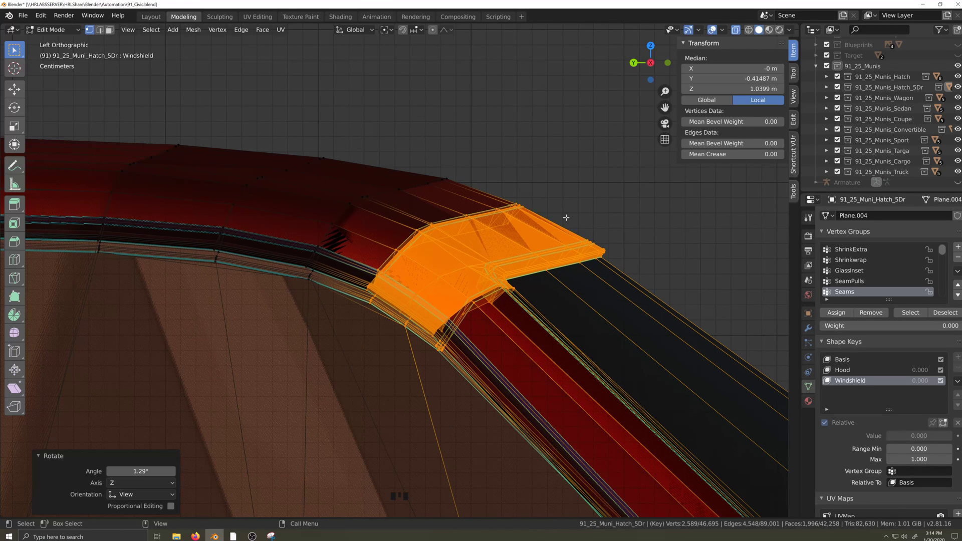
# - Reduce the selection to the strip along the windshield's upper edge and rotate it by about 2.1°
pyautogui.press('c')
pyautogui.moveTo(337, 289); pyautogui.dragTo(526, 182, button='middle')
pyautogui.rightClick(526, 183)
pyautogui.press('r')
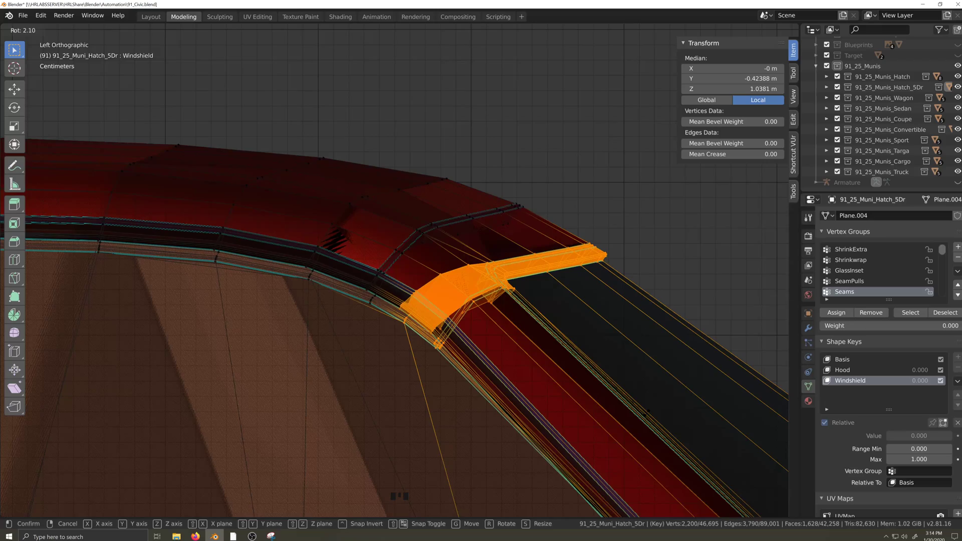
pyautogui.click(647, 412)
# - Move the selected windshield upper edge strip about 0.00117 m along the global Y axis
pyautogui.scroll(2, 586, 378)
pyautogui.hotkey('shift', '`')
pyautogui.press('g')
pyautogui.press('y')
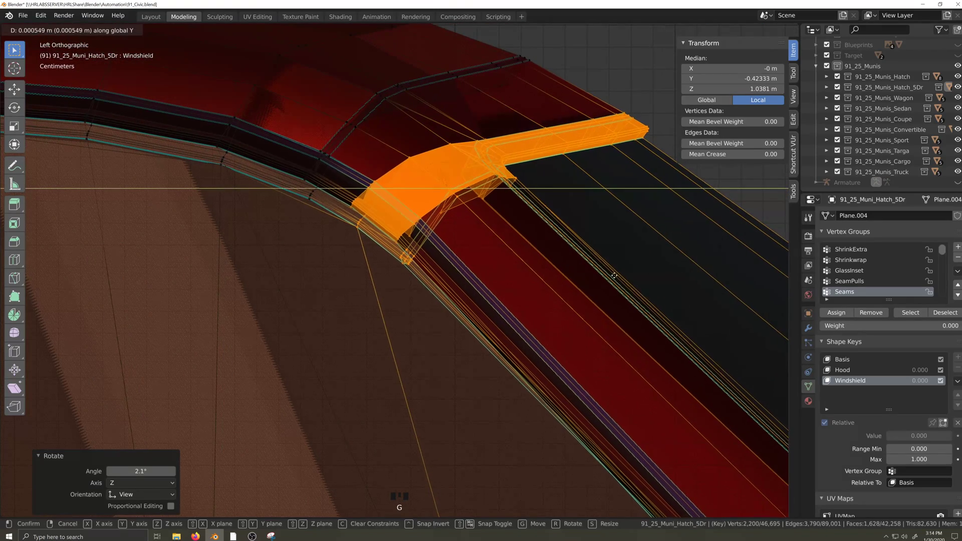
pyautogui.press('Return')
# - Return to Object Mode with X-ray off, show only the Hatch body and set its Windshield shape key value to 1.000
pyautogui.scroll(-4, 560, 258)
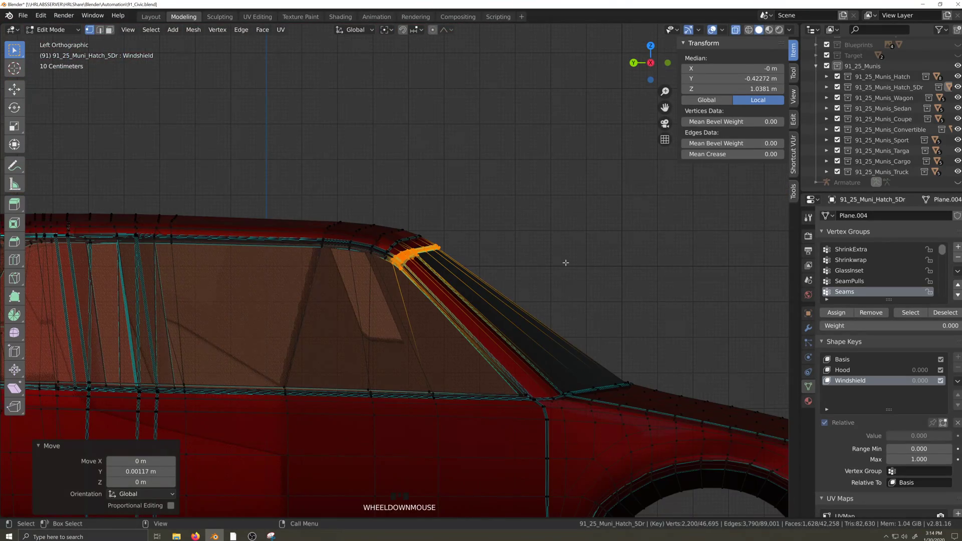
pyautogui.scroll(-3, 566, 263)
pyautogui.press('Tab')
pyautogui.hotkey('alt', 'z')
pyautogui.moveTo(957, 172); pyautogui.dragTo(957, 87)
pyautogui.click(560, 356)
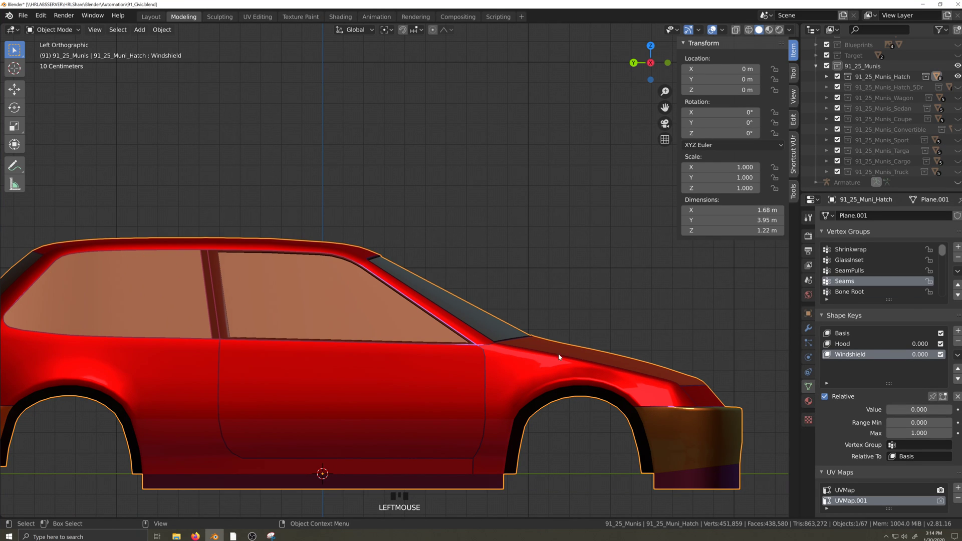
pyautogui.moveTo(897, 412); pyautogui.dragTo(951, 412)
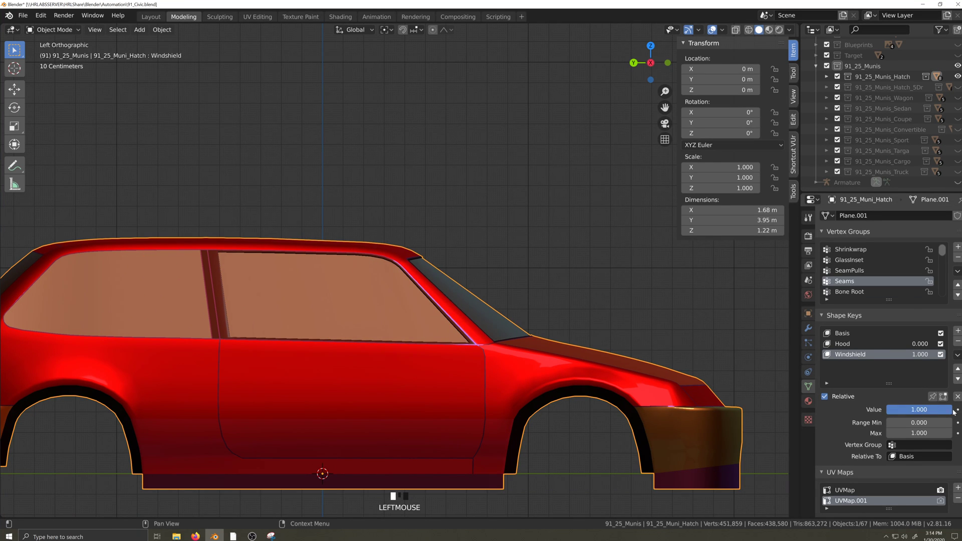
pyautogui.press('`')
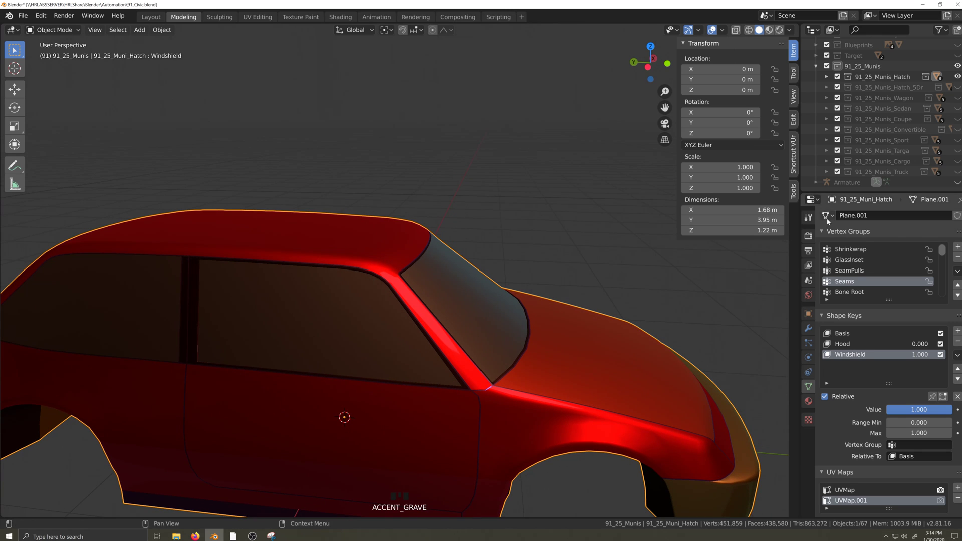
# - Show the Armature, move the A_Pillar bone about 0.533 m toward the B_Pillar bone in Pose Mode and examine the windshield and pillar
pyautogui.click(957, 182)
pyautogui.scroll(-2, 435, 275)
pyautogui.click(471, 110)
pyautogui.hotkey('ctrl', 'Tab')
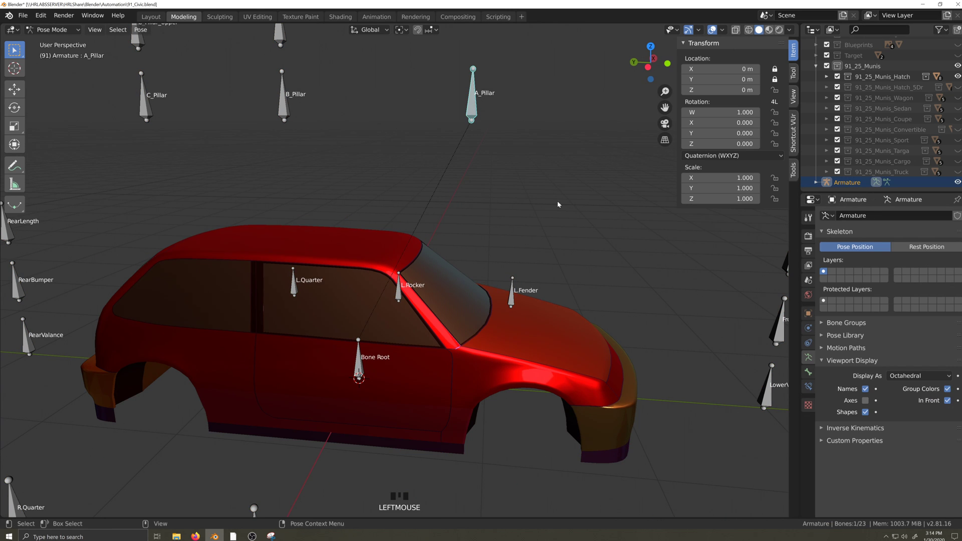
pyautogui.press('g')
pyautogui.click(508, 204)
pyautogui.scroll(3, 413, 264)
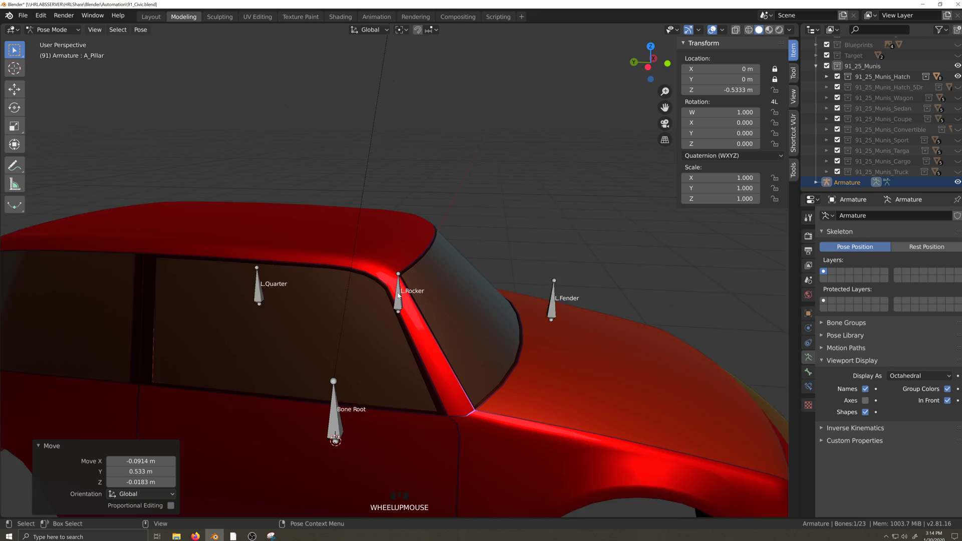
pyautogui.press('`')
pyautogui.moveTo(424, 303)
pyautogui.mouseDown(button='middle')
pyautogui.moveTo(317, 310)
pyautogui.moveTo(432, 288)
pyautogui.mouseUp(button='middle')
pyautogui.scroll(-5, 439, 313)
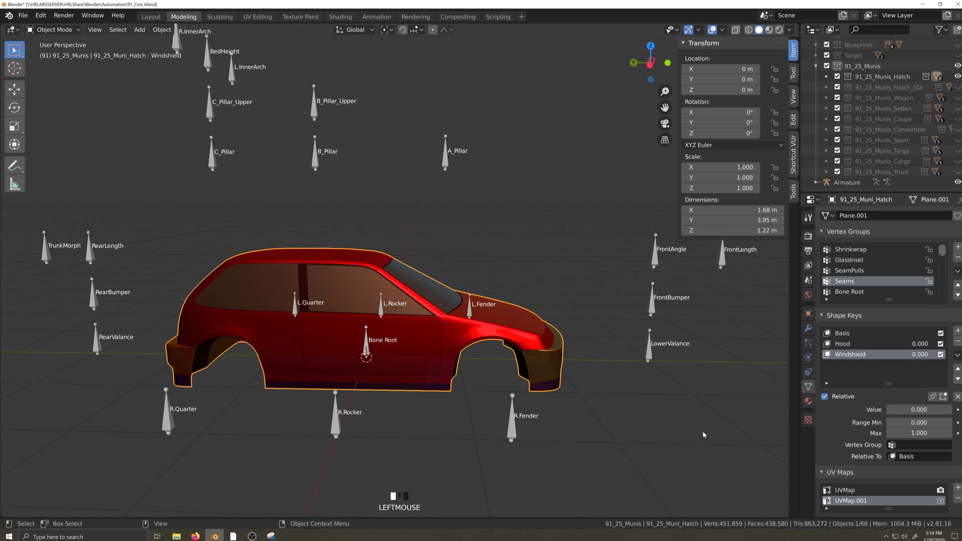
# - Show only the Hatch_5Dr body and reset its Windshield shape key value to 0.000
pyautogui.scroll(-2, 562, 373)
pyautogui.moveTo(562, 373); pyautogui.dragTo(519, 370, button='middle')
pyautogui.click(957, 76)
pyautogui.click(957, 88)
pyautogui.click(427, 298)
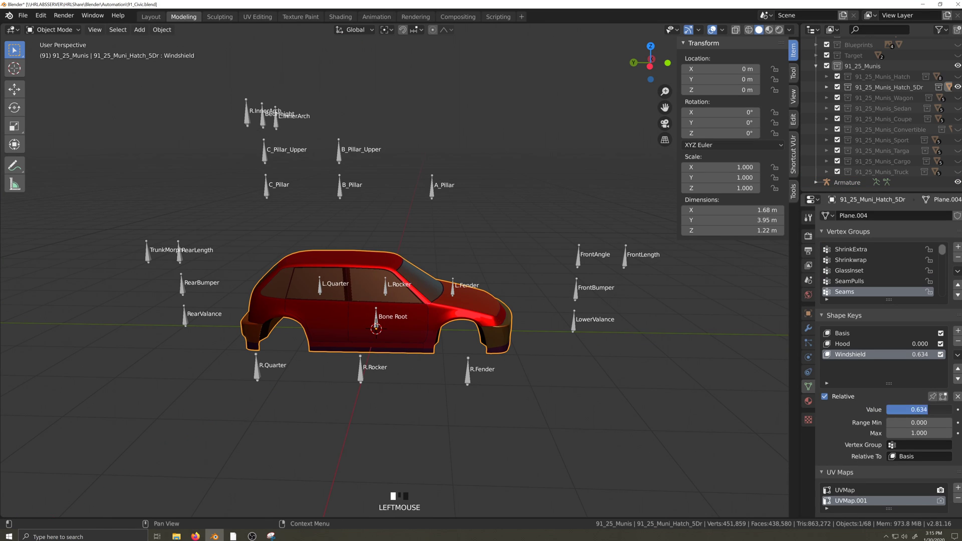
pyautogui.click(859, 344)
pyautogui.moveTo(920, 409); pyautogui.dragTo(886, 410)
pyautogui.scroll(2, 515, 399)
pyautogui.moveTo(516, 400)
pyautogui.mouseDown(button='middle')
pyautogui.moveTo(537, 403)
pyautogui.moveTo(408, 395)
pyautogui.moveTo(465, 413)
pyautogui.mouseUp(button='middle')
pyautogui.scroll(-1, 466, 412)
# - Show only the Wagon body and reset its Hood shape key value to 0.000
pyautogui.click(957, 87)
pyautogui.click(957, 97)
pyautogui.click(511, 346)
pyautogui.moveTo(511, 363); pyautogui.dragTo(533, 350, button='middle')
pyautogui.moveTo(911, 410)
pyautogui.mouseDown()
pyautogui.moveTo(952, 410)
pyautogui.moveTo(886, 410)
pyautogui.mouseUp()
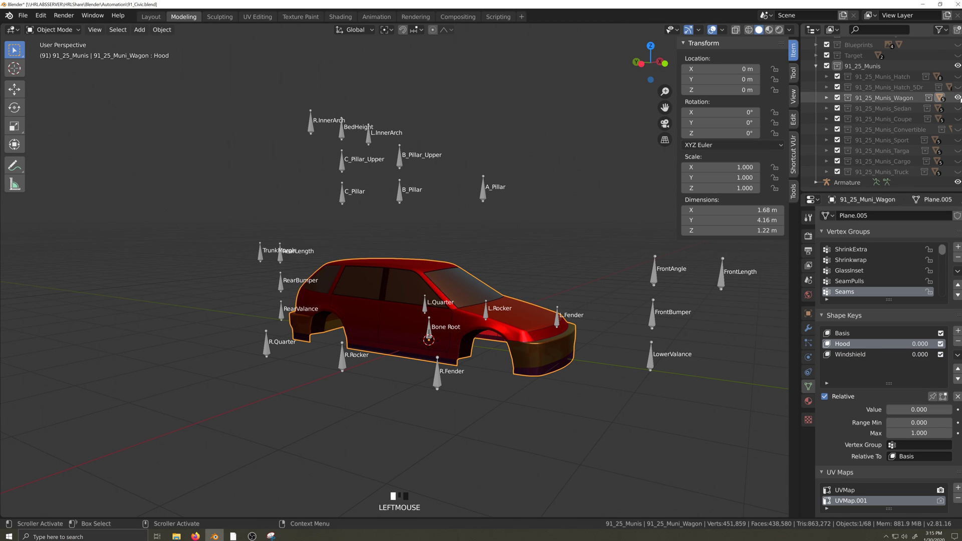
# - Show the Sedan and Coupe bodies one at a time and reset their Hood shape key values to 0.000
pyautogui.click(957, 98)
pyautogui.click(957, 108)
pyautogui.click(511, 340)
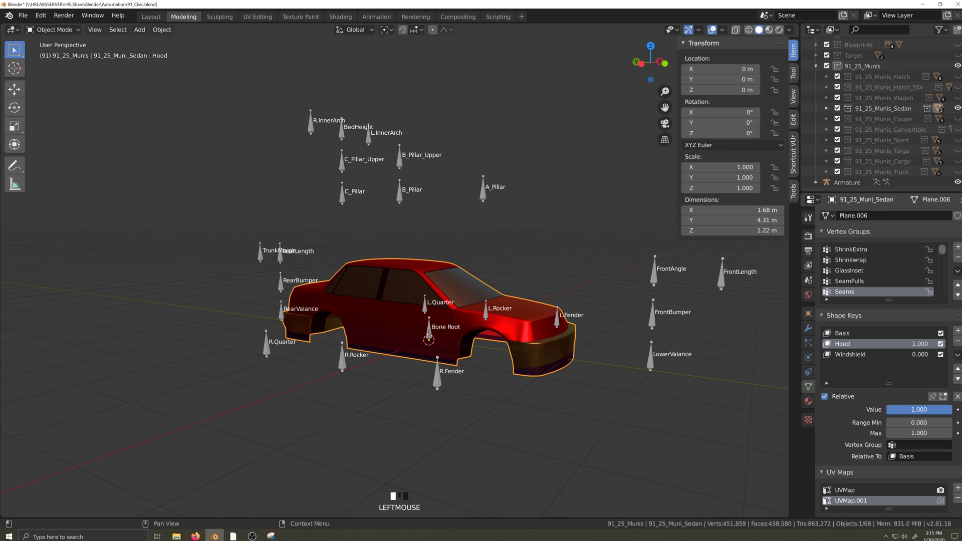
pyautogui.click(573, 369)
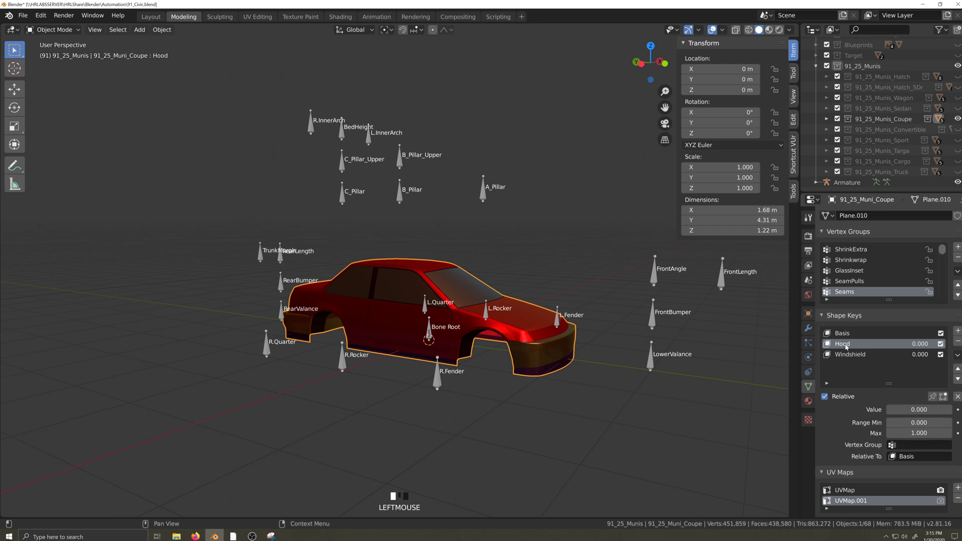
# - Show the Convertible and Sport bodies one at a time and reset their Hood shape key values to 0.000
pyautogui.click(549, 362)
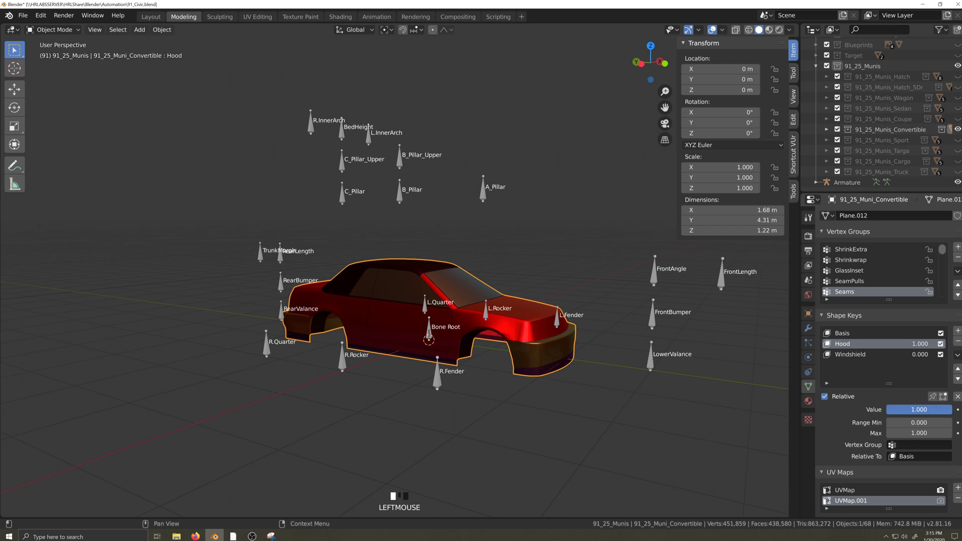
pyautogui.moveTo(950, 410); pyautogui.dragTo(886, 410)
pyautogui.click(957, 130)
pyautogui.click(957, 140)
pyautogui.click(558, 362)
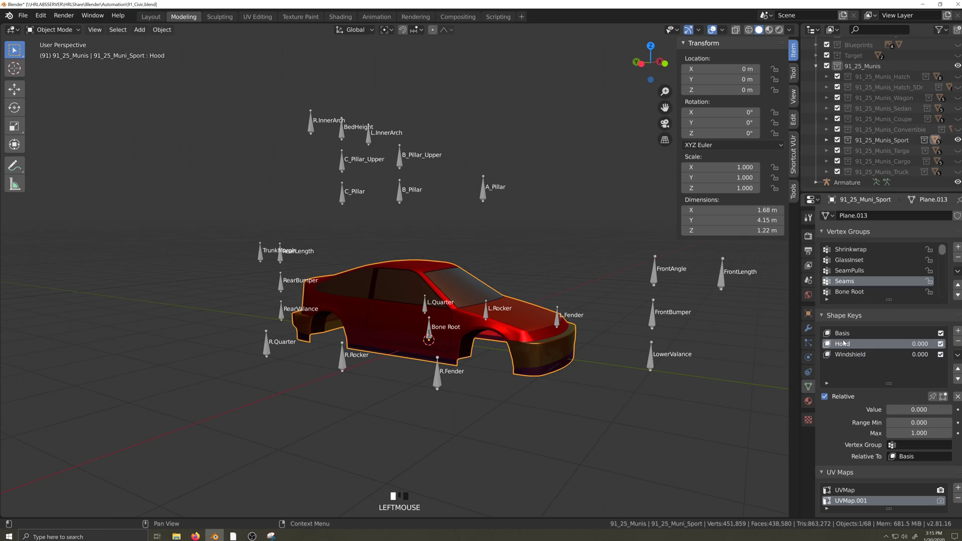
pyautogui.moveTo(949, 409); pyautogui.dragTo(886, 410)
# - Show only the Targa body and select it to access its shape keys
pyautogui.click(957, 140)
pyautogui.click(957, 150)
pyautogui.click(558, 361)
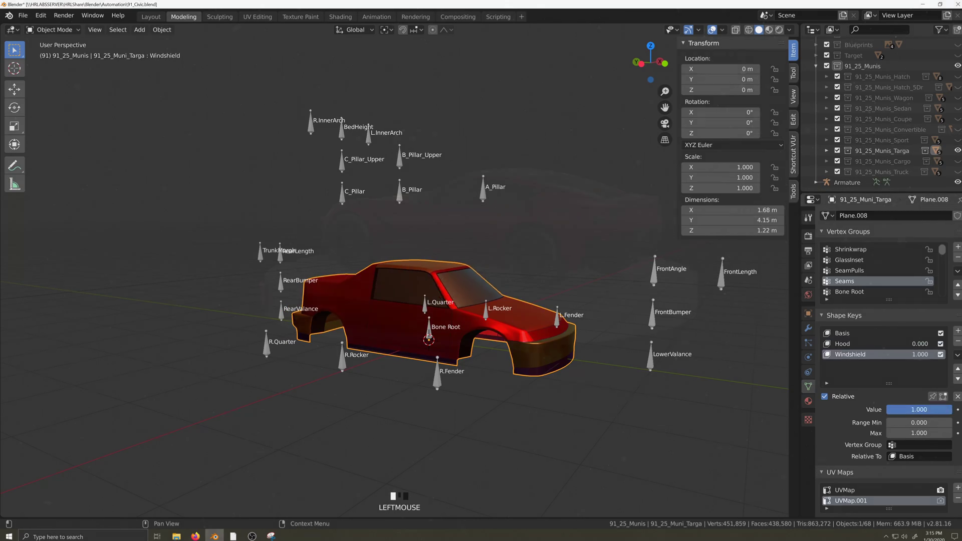